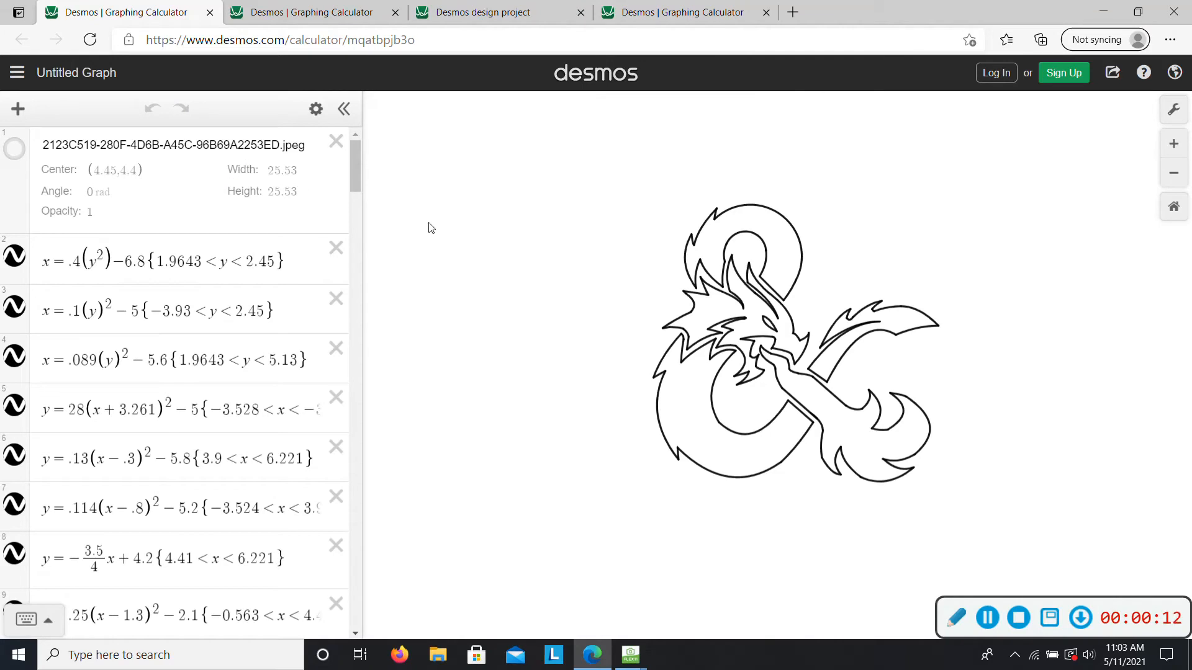
- View the example graphs of the house and the anchor, and switch to the blank graph
{"action": "left_click", "coordinate": [273, 6]}
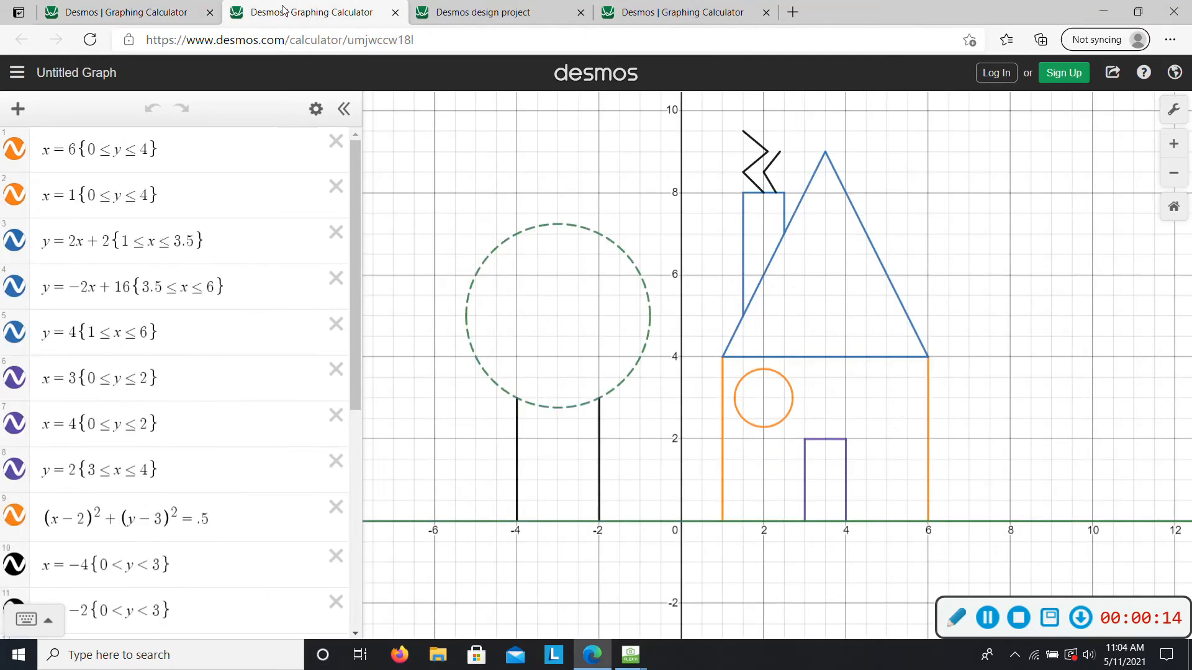
{"action": "left_click", "coordinate": [496, 12]}
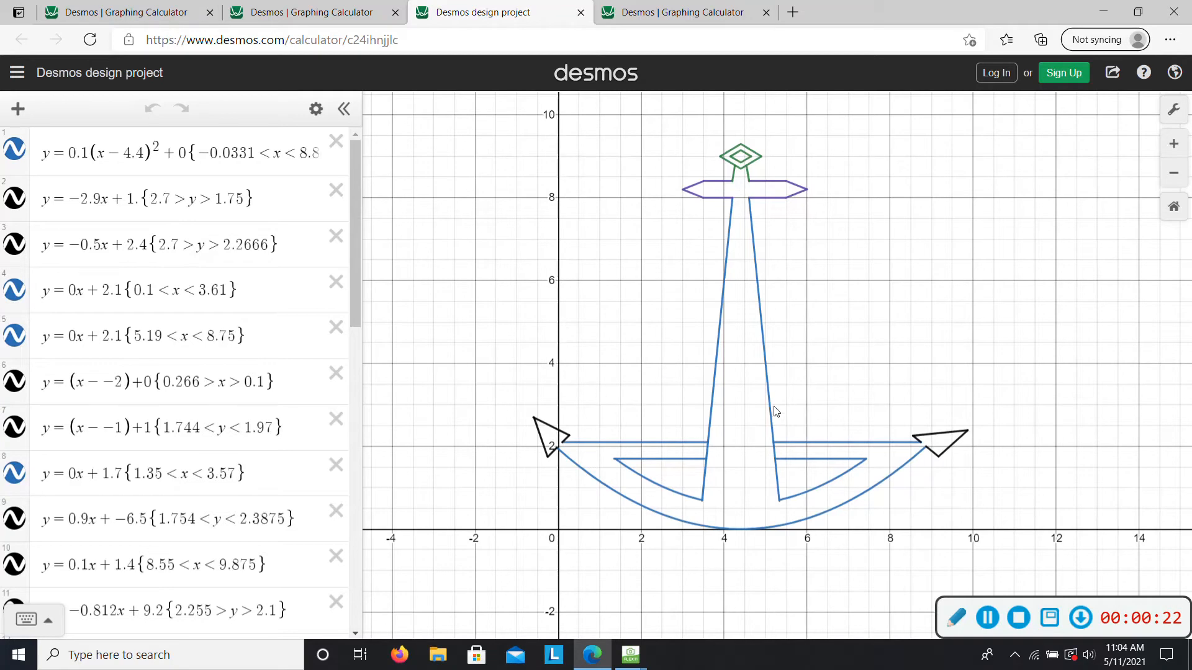
{"action": "left_click", "coordinate": [672, 11]}
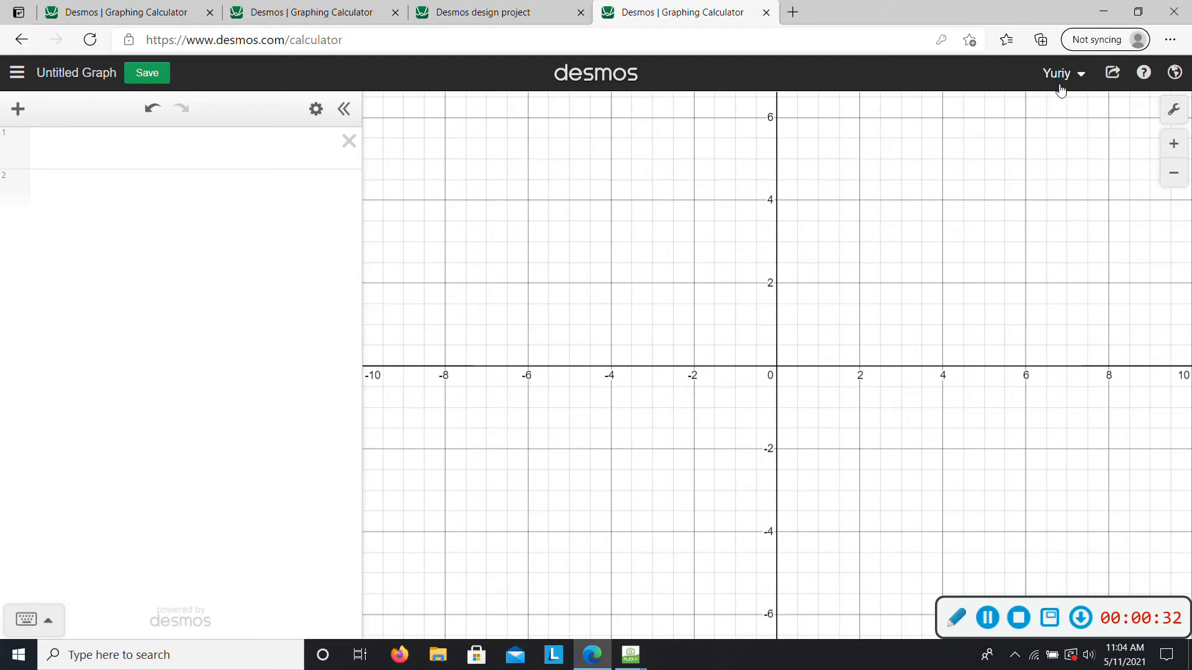
- Save the blank graph with the title "Desmos Art Project"
{"action": "left_click", "coordinate": [70, 76]}
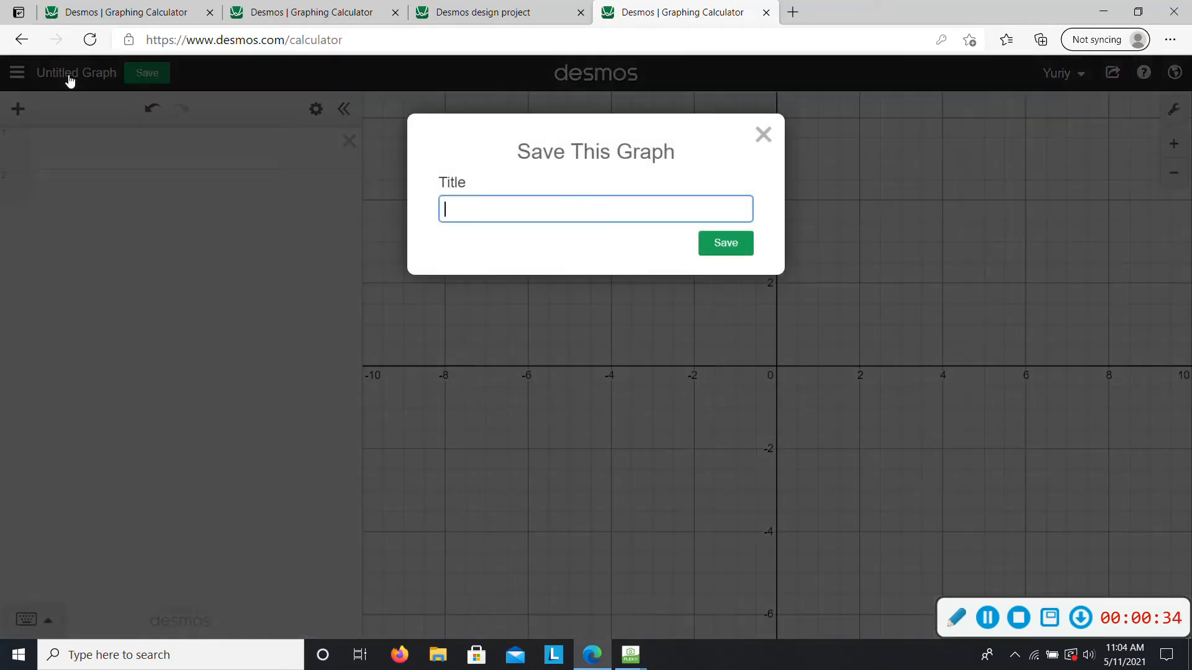
{"action": "type", "text": "Desmos Art Project"}
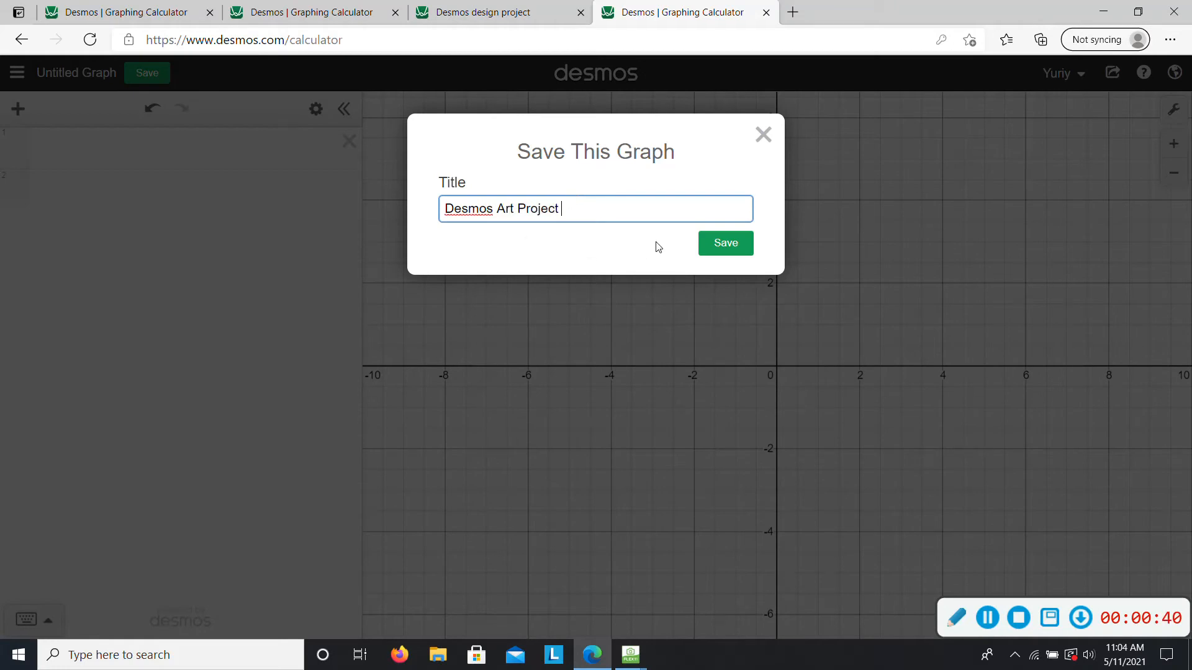
{"action": "left_click", "coordinate": [722, 244]}
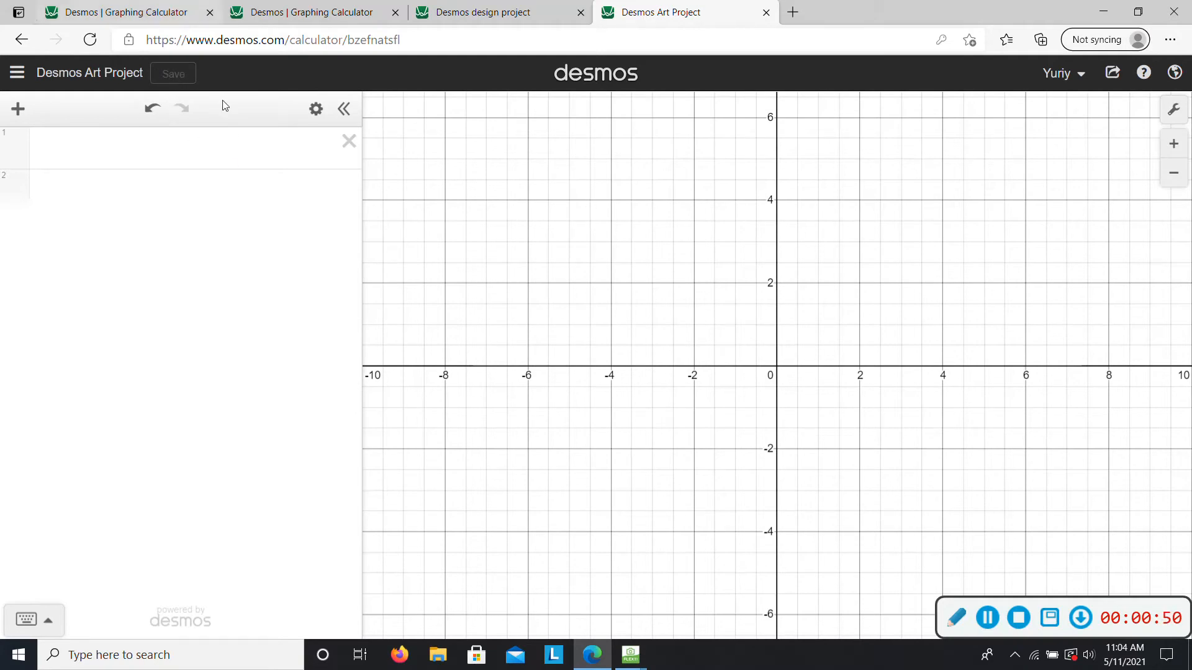
- Enter the linear equation y=ax+b as the first expression and add sliders for both a and b
{"action": "left_click", "coordinate": [194, 147]}
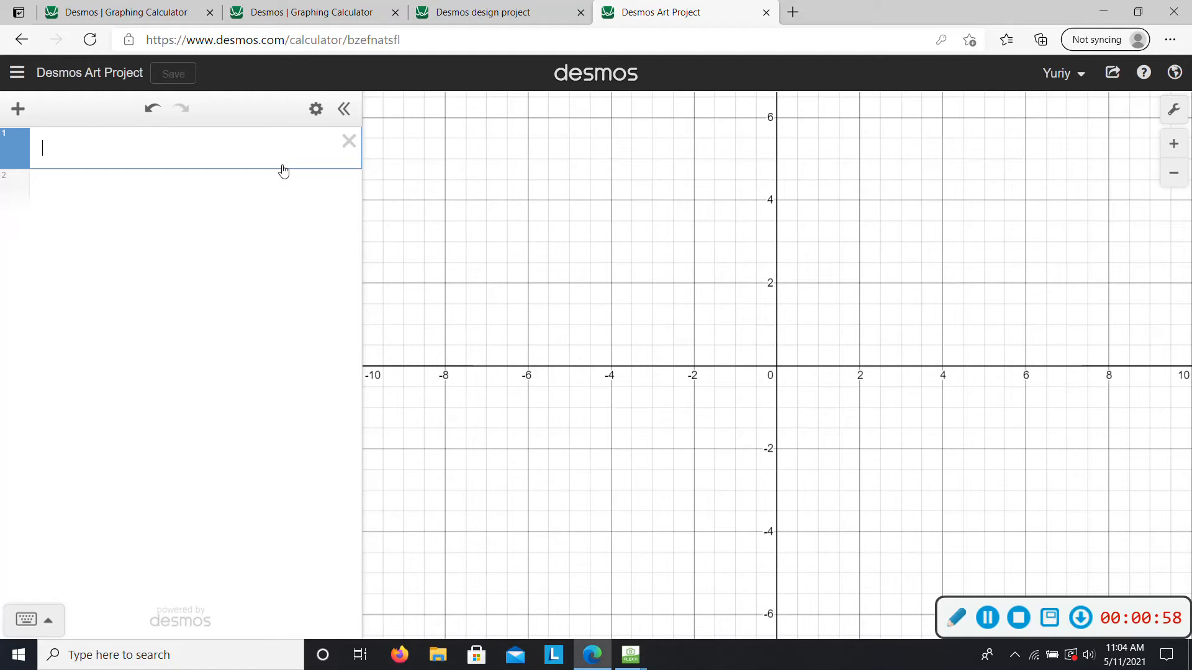
{"action": "type", "text": "y"}
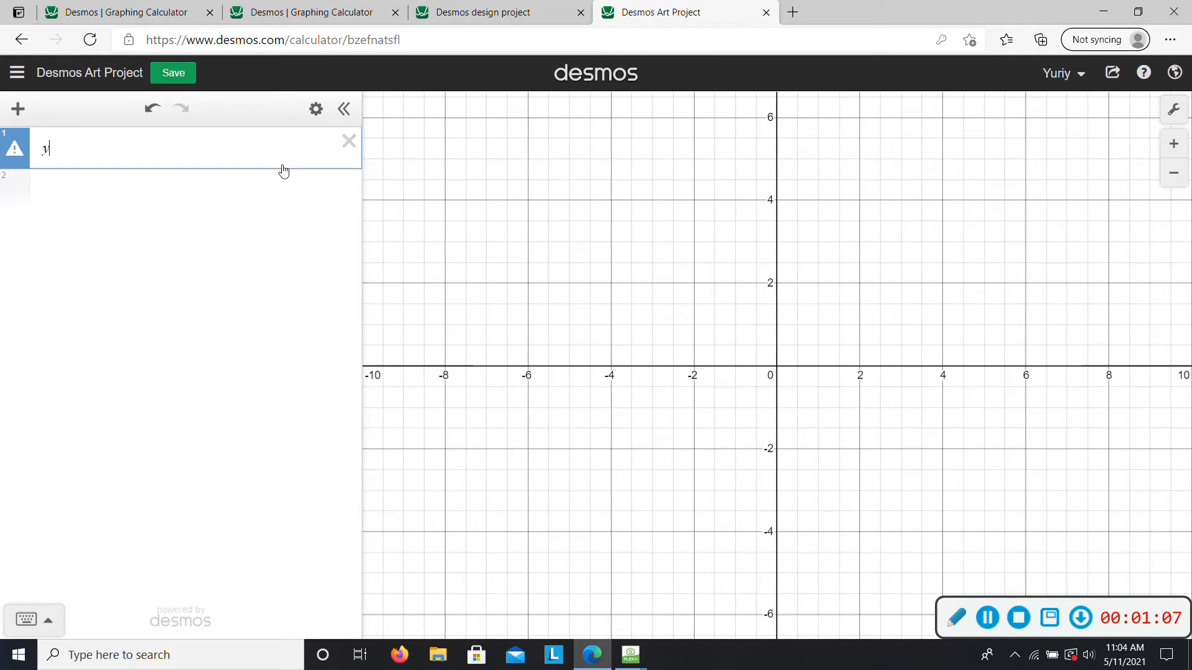
{"action": "type", "text": "=a"}
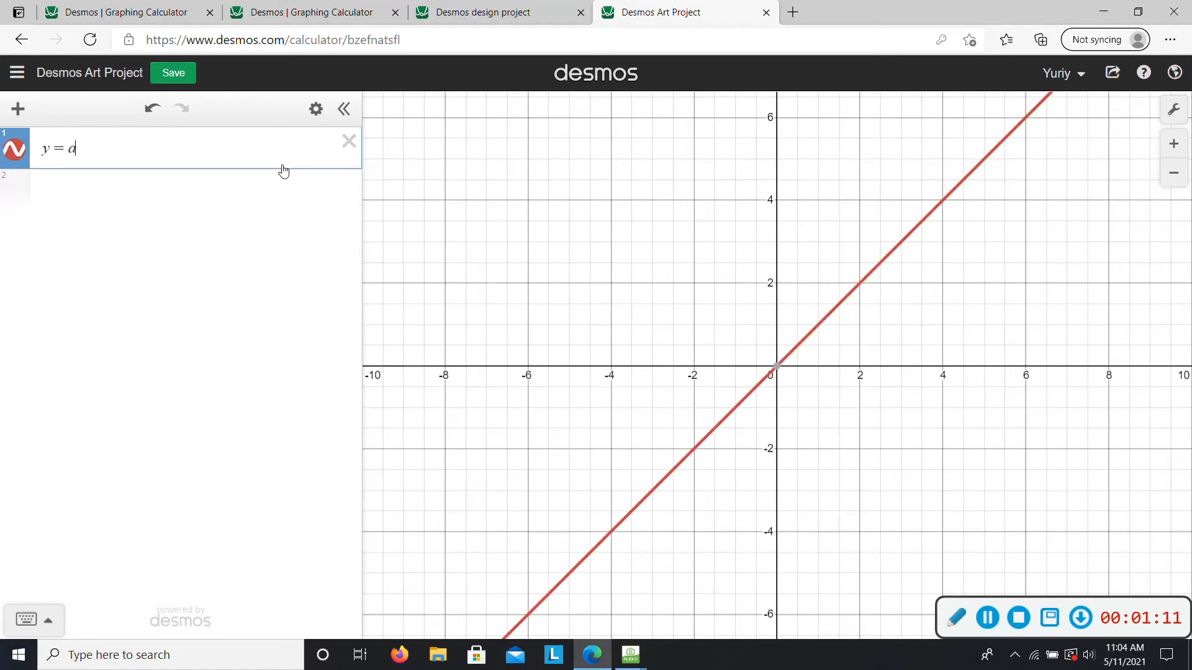
{"action": "type", "text": "x+b"}
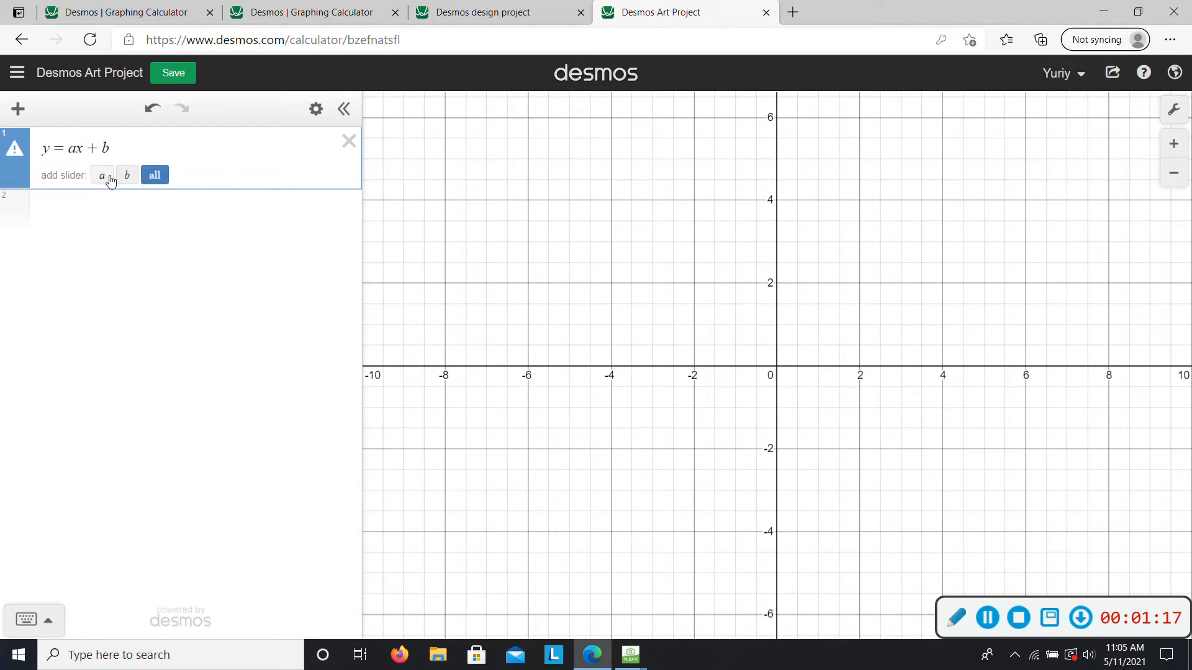
{"action": "left_click", "coordinate": [153, 180]}
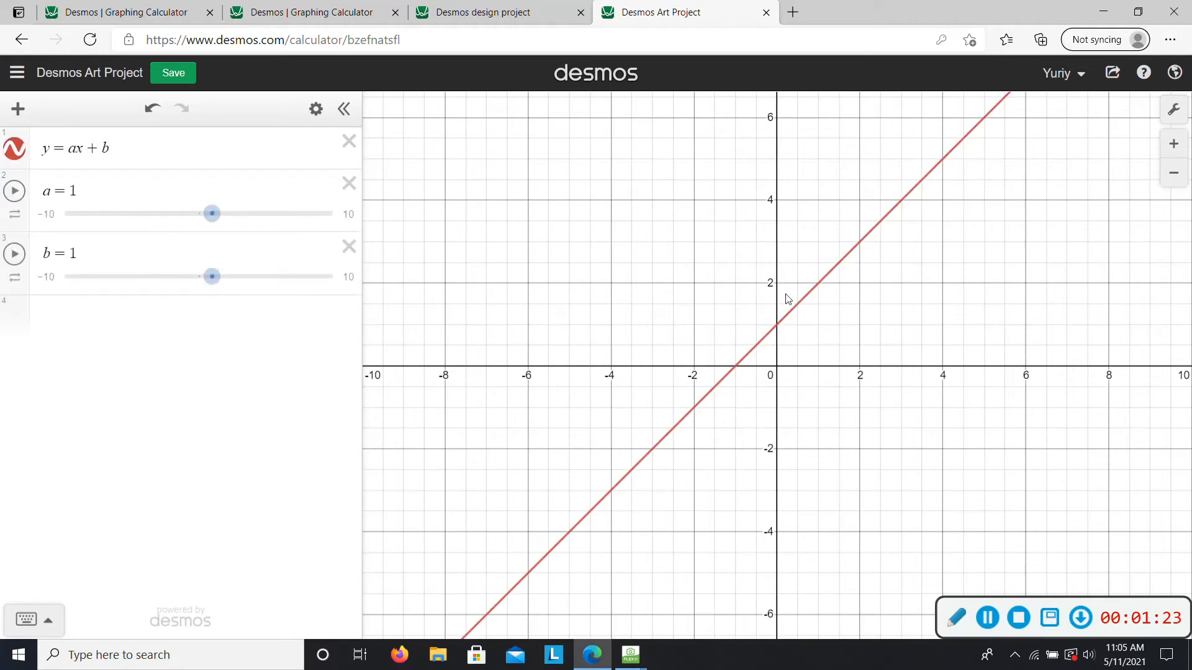
- Adjust the line's sliders so that a is 0.5 and b is 2.6
{"action": "mouse_move", "coordinate": [213, 216]}
{"action": "left_mouse_down"}
{"action": "mouse_move", "coordinate": [193, 215]}
{"action": "mouse_move", "coordinate": [221, 217]}
{"action": "mouse_move", "coordinate": [208, 234]}
{"action": "left_mouse_up"}
{"action": "mouse_move", "coordinate": [212, 277]}
{"action": "left_mouse_down"}
{"action": "mouse_move", "coordinate": [280, 277]}
{"action": "mouse_move", "coordinate": [209, 277]}
{"action": "mouse_move", "coordinate": [204, 301]}
{"action": "mouse_move", "coordinate": [218, 297]}
{"action": "left_mouse_up"}
{"action": "left_click_drag", "start_coordinate": [218, 229], "coordinate": [207, 230]}
{"action": "left_click_drag", "start_coordinate": [700, 208], "coordinate": [686, 226]}
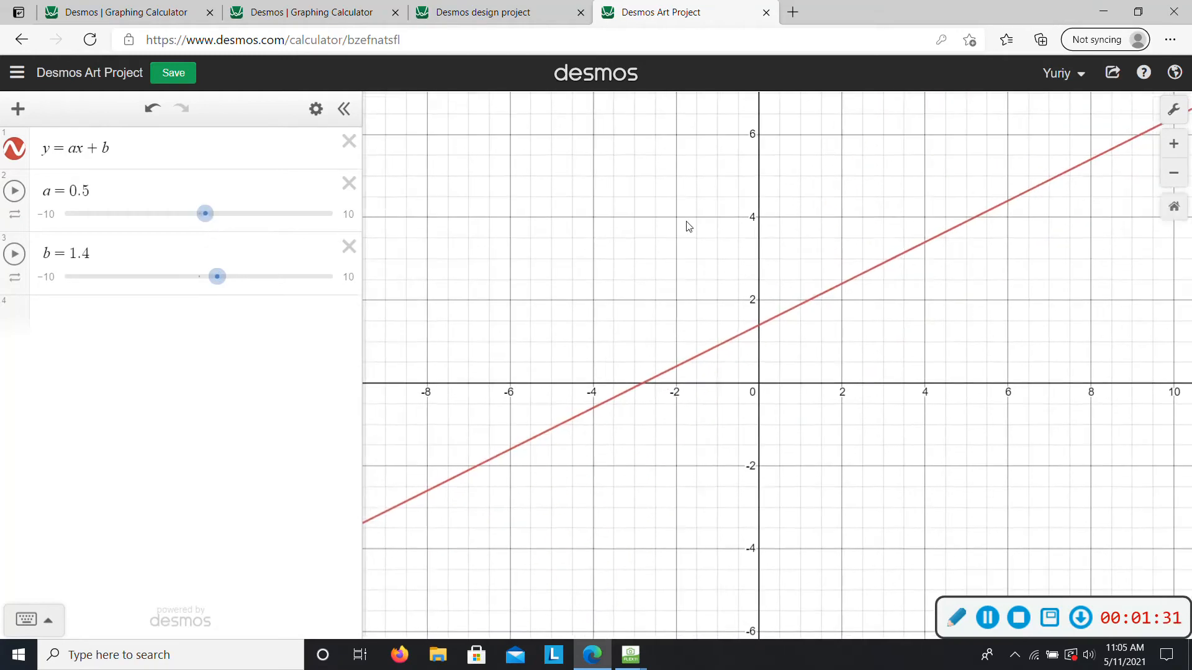
{"action": "left_click_drag", "start_coordinate": [974, 285], "coordinate": [821, 308]}
{"action": "scroll", "coordinate": [700, 344], "scroll_direction": "down", "scroll_amount": 4}
{"action": "scroll", "coordinate": [694, 343], "scroll_direction": "up", "scroll_amount": 3}
{"action": "scroll", "coordinate": [660, 338], "scroll_direction": "down", "scroll_amount": 3}
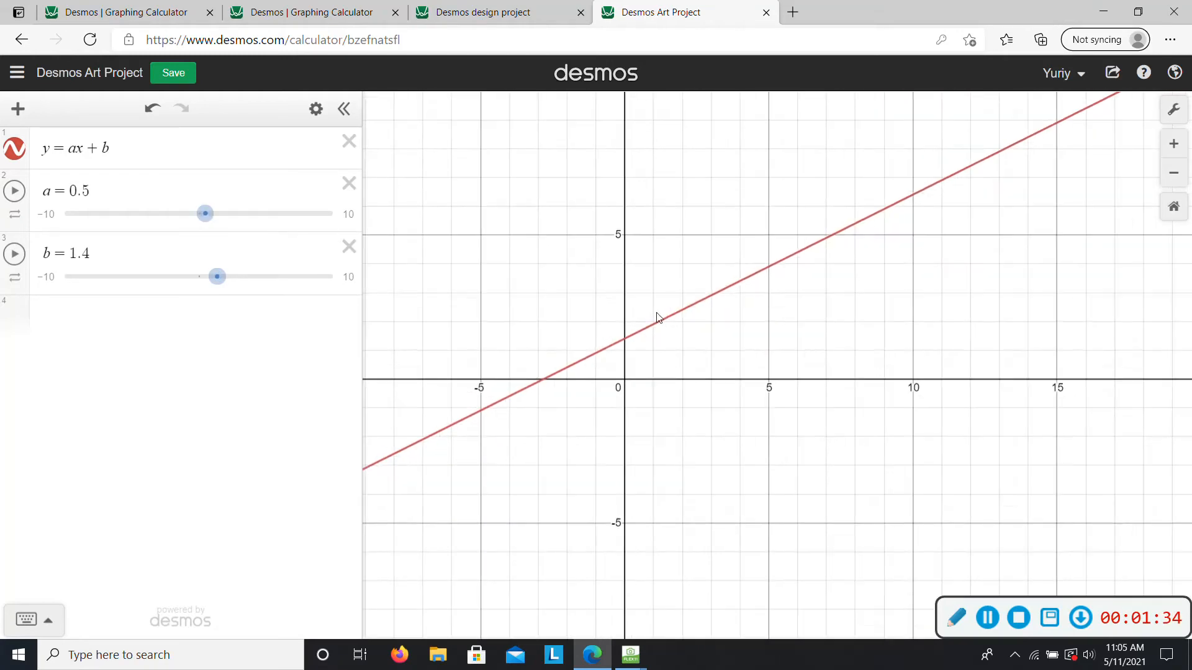
{"action": "left_click", "coordinate": [214, 214]}
{"action": "mouse_move", "coordinate": [217, 278]}
{"action": "left_mouse_down"}
{"action": "mouse_move", "coordinate": [203, 279]}
{"action": "mouse_move", "coordinate": [234, 277]}
{"action": "left_mouse_up"}
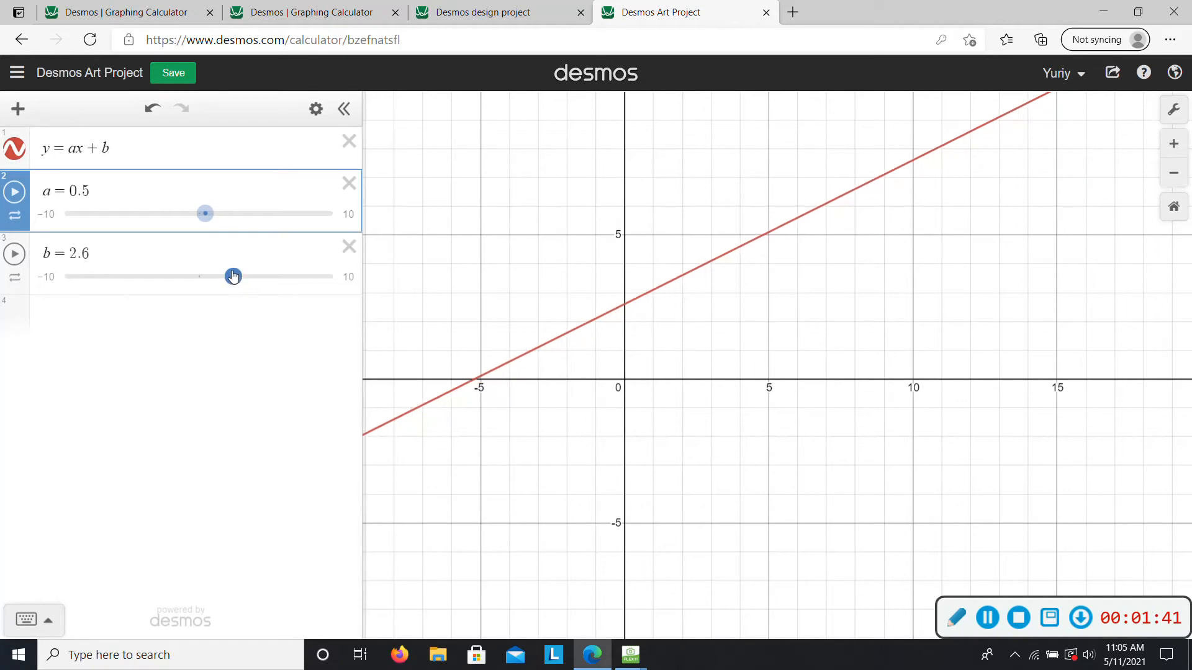
{"action": "left_click_drag", "start_coordinate": [825, 304], "coordinate": [781, 330]}
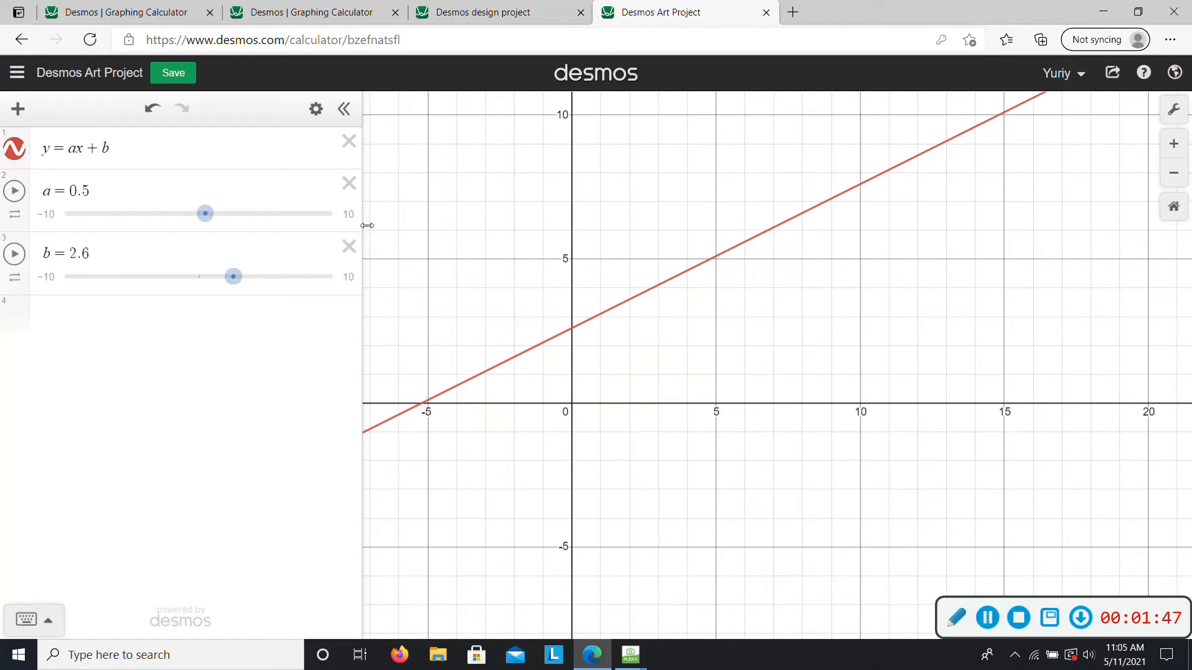
- Examine how the anchor example is built from line segments, and return to the art project graph
{"action": "left_click", "coordinate": [498, 13]}
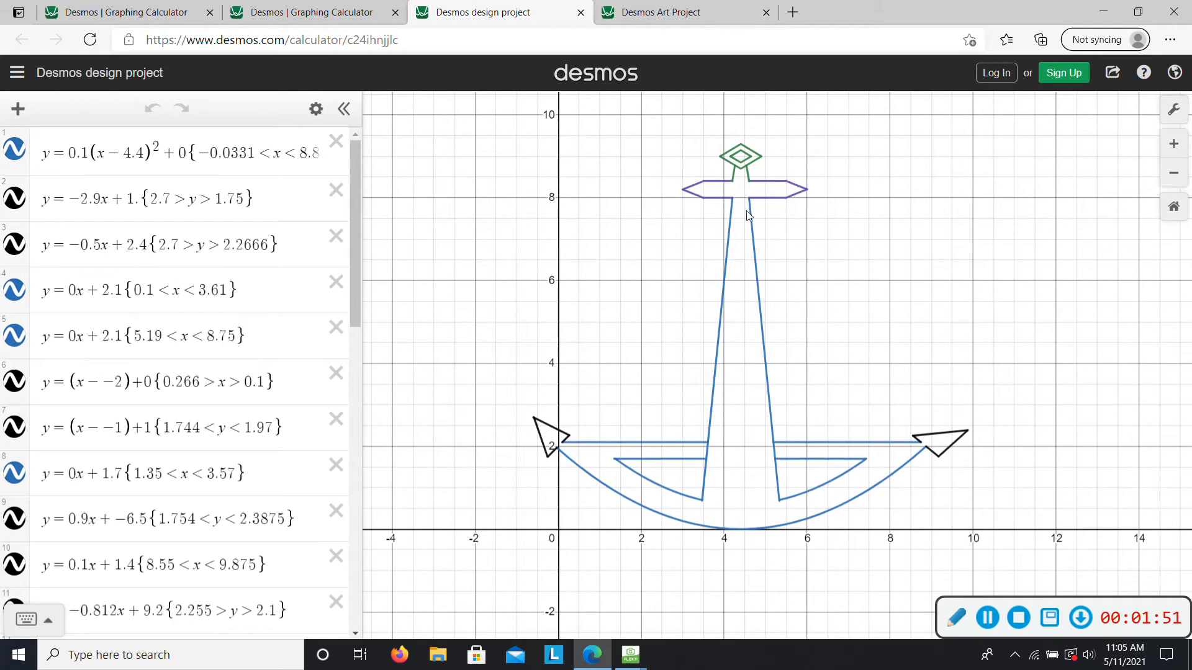
{"action": "left_click", "coordinate": [703, 504]}
{"action": "left_click", "coordinate": [683, 13]}
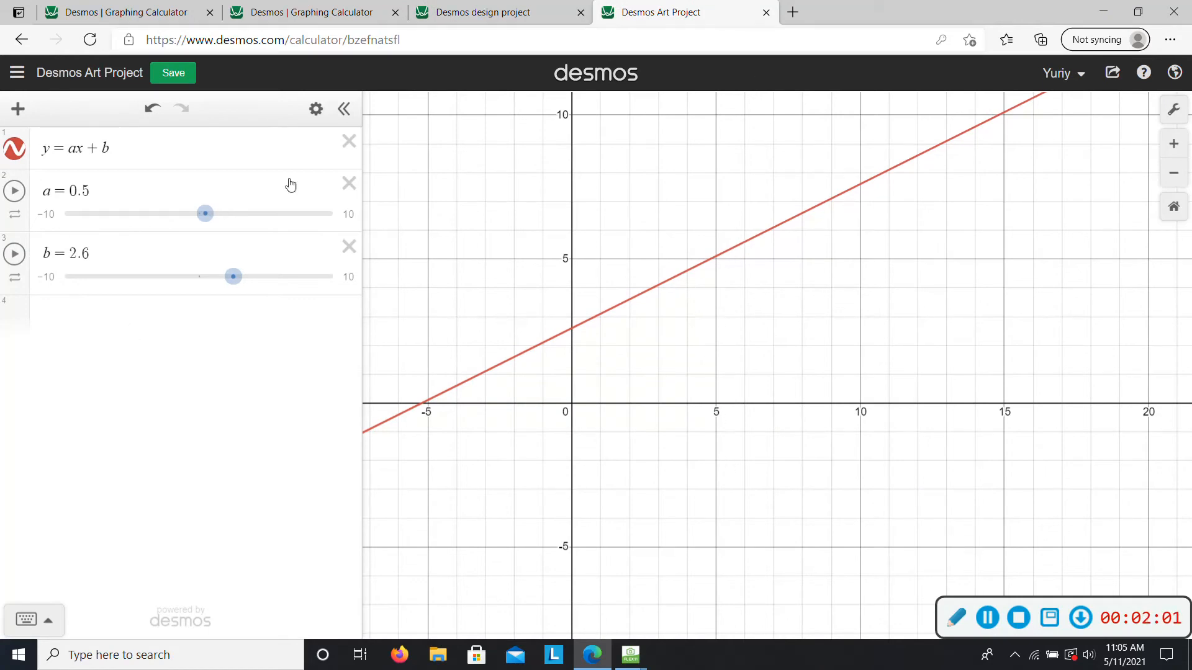
- Add the domain restriction {5<x<10} to the equation y=ax+b
{"action": "left_click", "coordinate": [222, 155]}
{"action": "type", "text": "{"}
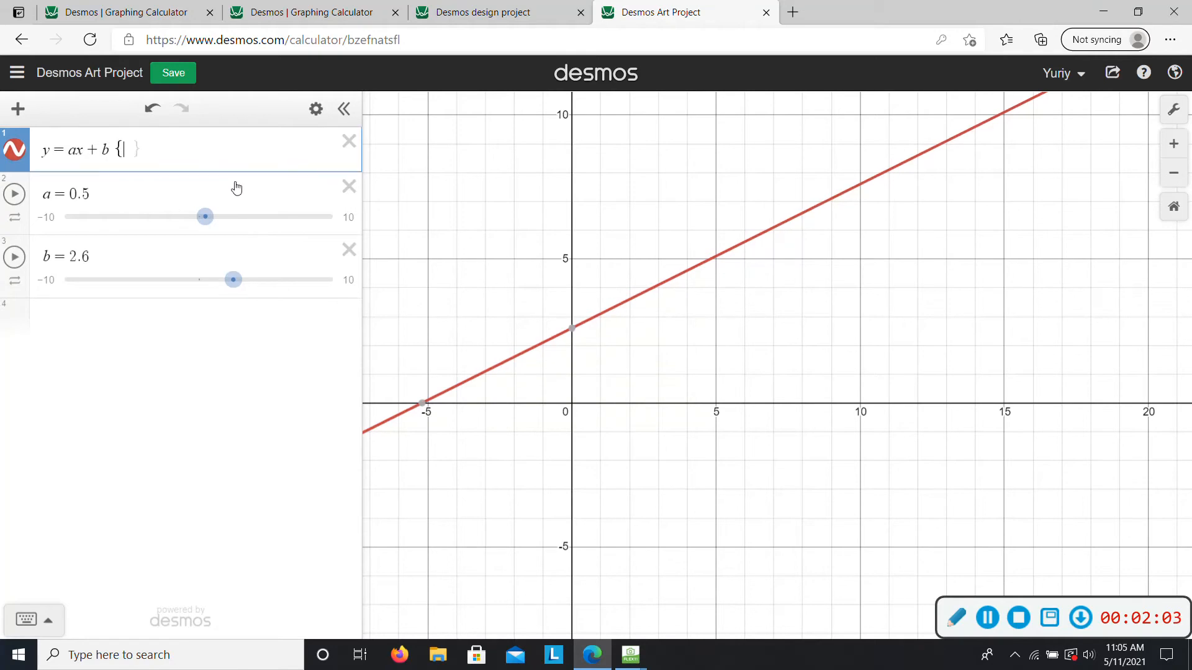
{"action": "type", "text": "5 "}
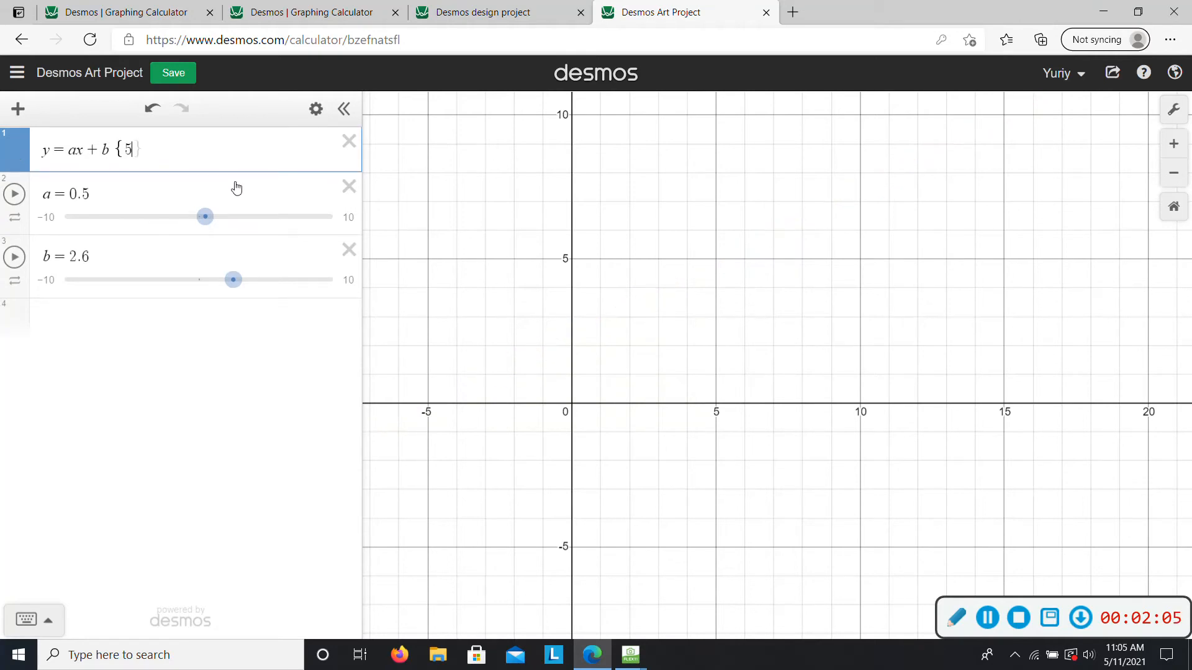
{"action": "type", "text": "< x < 10"}
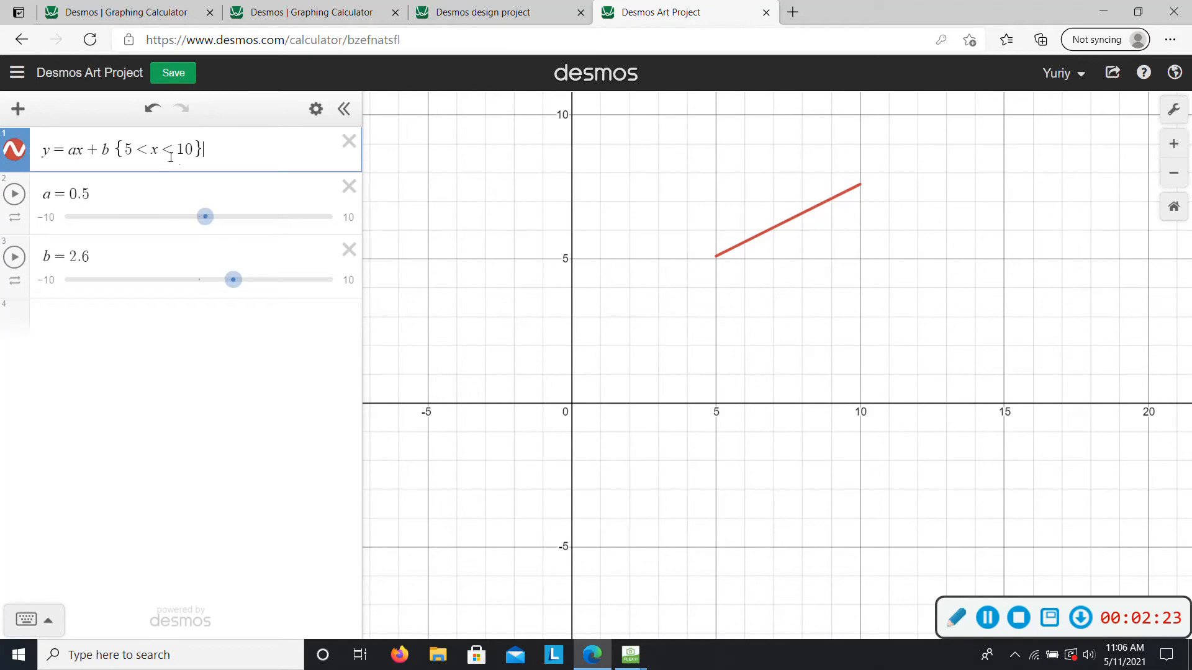
- Remove the domain restriction from the line's equation
{"action": "key", "text": "BackSpace"}
{"action": "key", "text": "BackSpace"}
{"action": "key", "text": "BackSpace"}
{"action": "key", "text": "BackSpace"}
{"action": "key", "text": "BackSpace"}
{"action": "key", "text": "BackSpace"}
{"action": "key", "text": "BackSpace"}
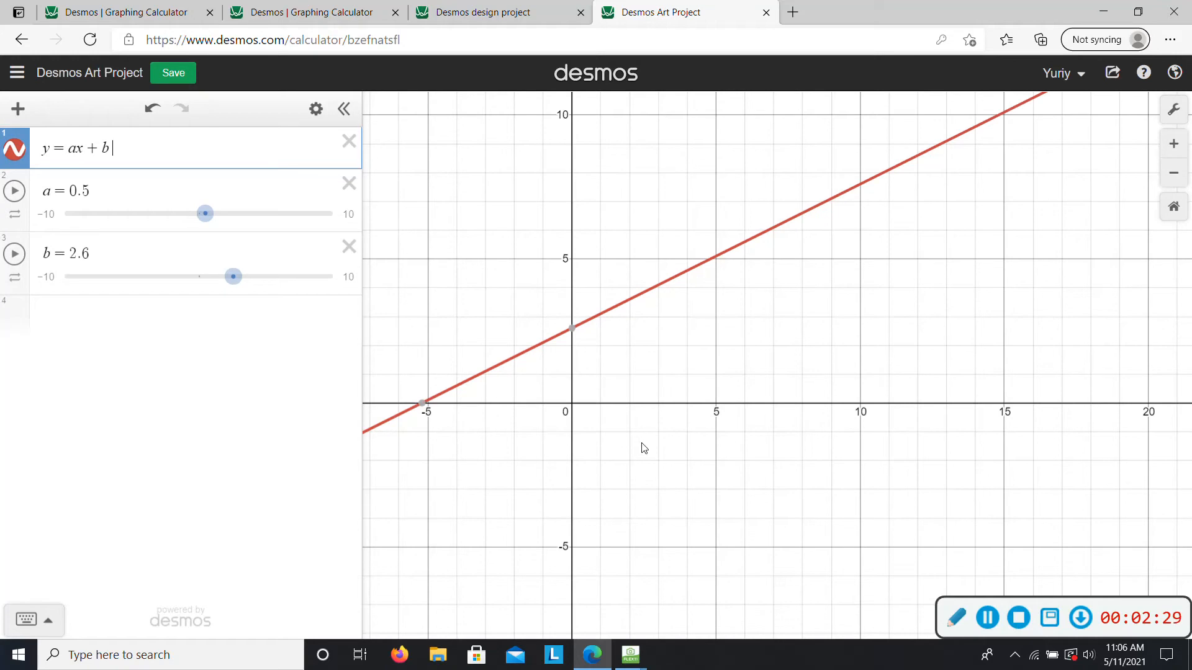
- Add the range restriction {3<y<5} to the equation y=ax+b
{"action": "mouse_move", "coordinate": [571, 332]}
{"action": "type", "text": "{3 < y "}
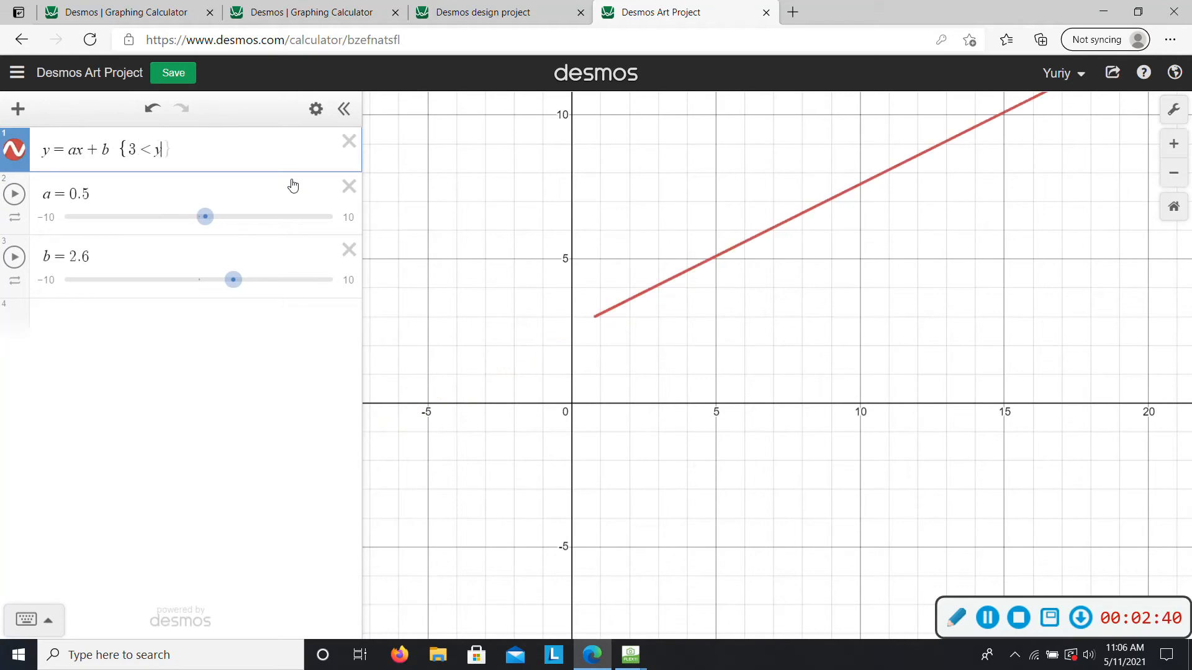
{"action": "type", "text": "< 10"}
{"action": "key", "text": "BackSpace"}
{"action": "key", "text": "BackSpace"}
{"action": "type", "text": "5"}
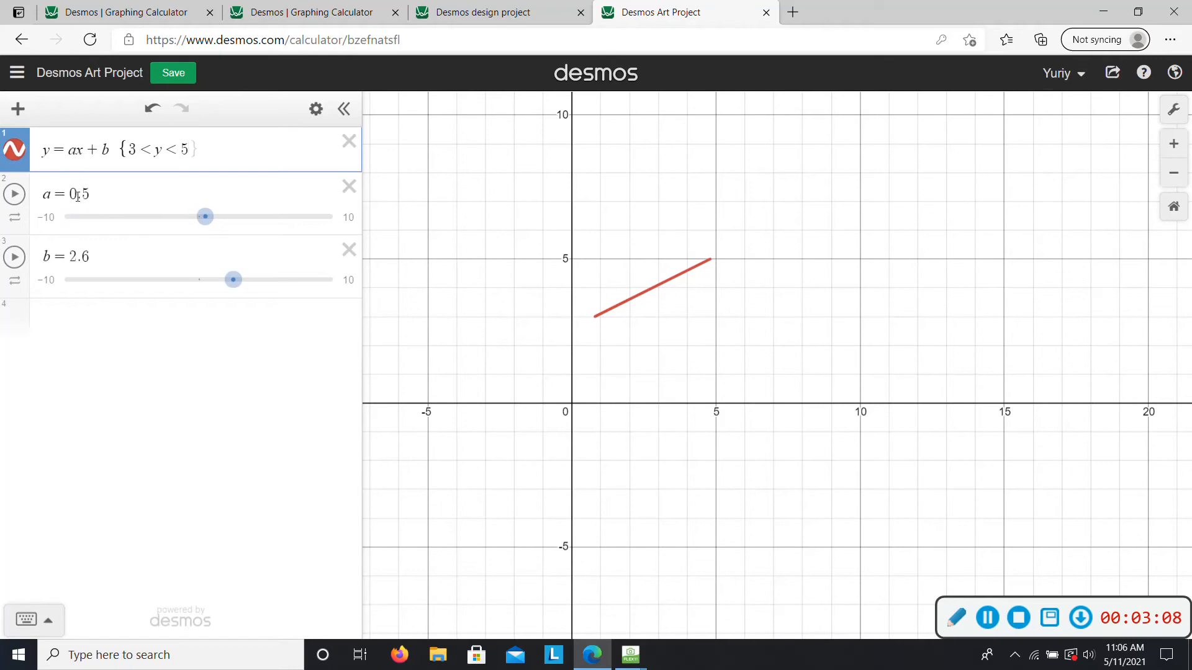
- Replace a with 0.5 and b with 2.6 in the line's equation, and delete both sliders
{"action": "left_click", "coordinate": [77, 161]}
{"action": "key", "text": "BackSpace"}
{"action": "type", "text": "0.5"}
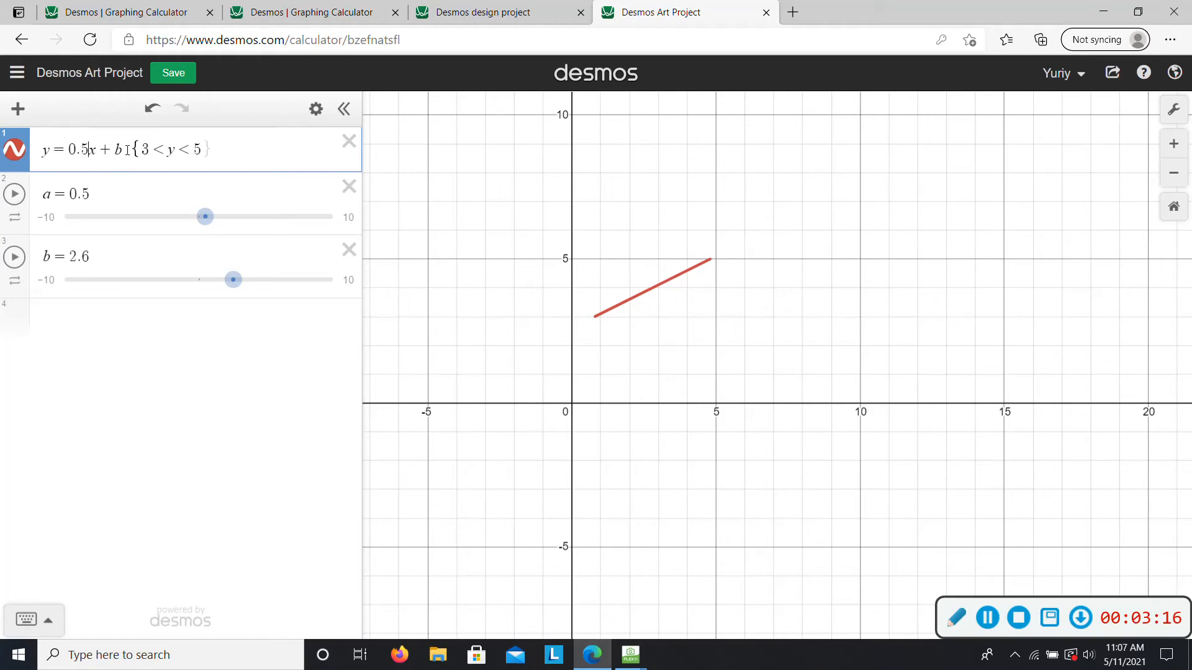
{"action": "key", "text": "BackSpace"}
{"action": "type", "text": "2.6"}
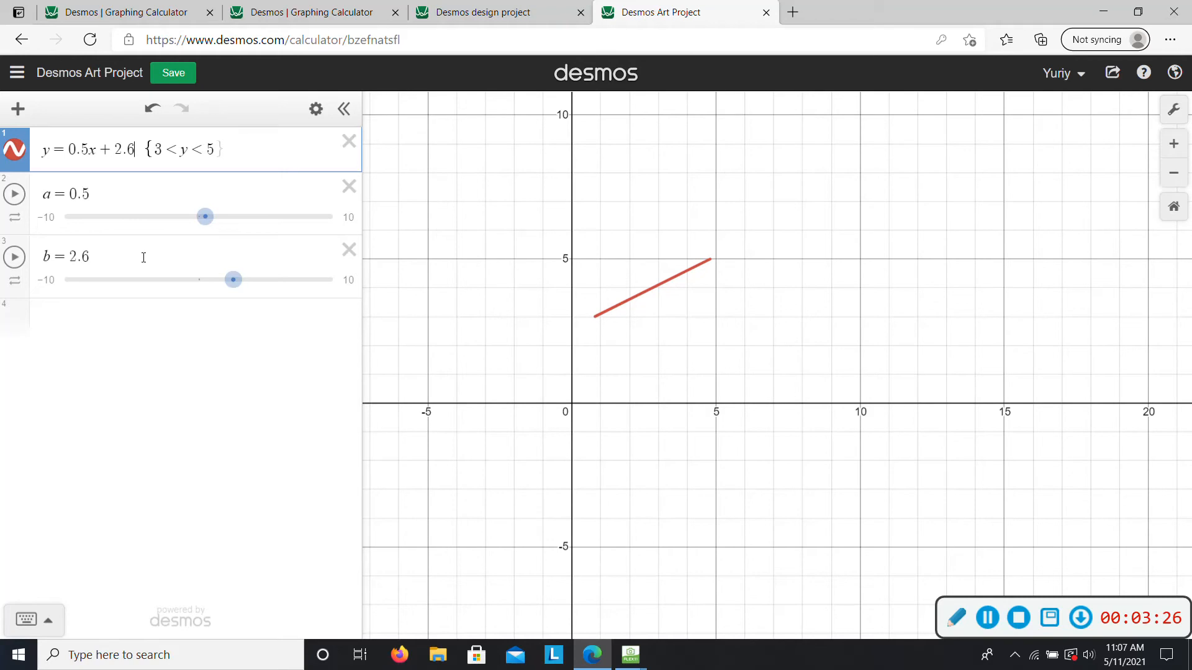
{"action": "left_click", "coordinate": [349, 186]}
{"action": "left_click", "coordinate": [349, 188]}
- Enter the square root function y=a√(bx-h)+k as the second expression and add sliders for a, b, h and k
{"action": "left_click", "coordinate": [221, 197]}
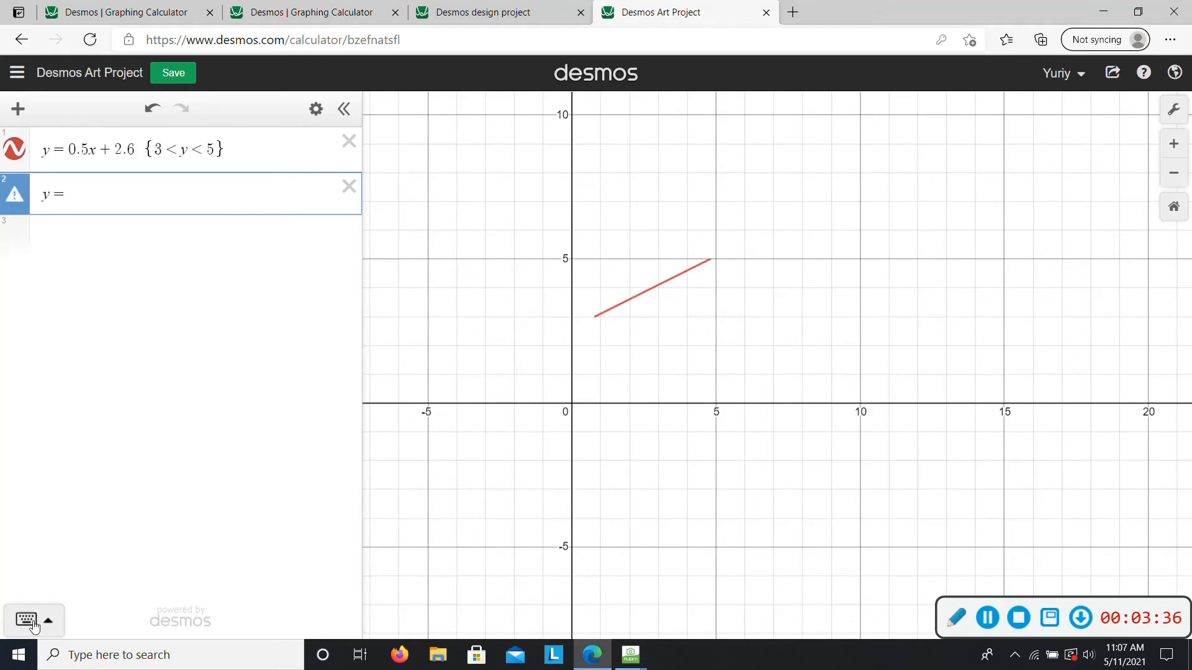
{"action": "left_click", "coordinate": [36, 623]}
{"action": "left_click", "coordinate": [425, 620]}
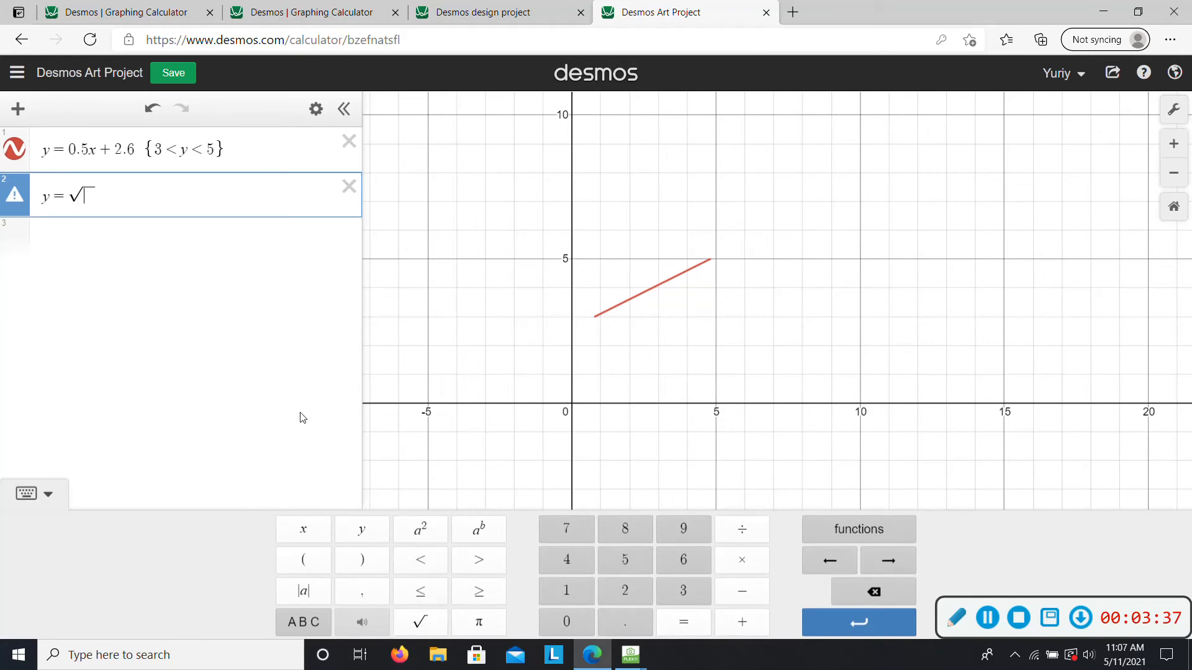
{"action": "left_click", "coordinate": [71, 196]}
{"action": "type", "text": "a"}
{"action": "type", "text": "bx"}
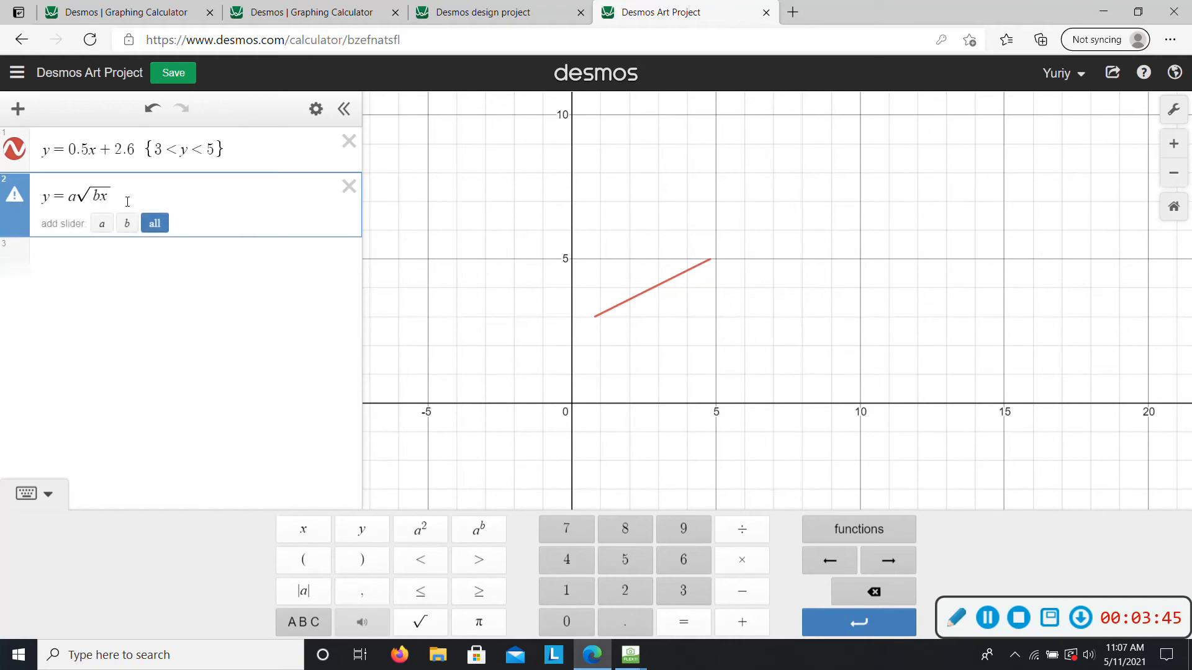
{"action": "type", "text": "-h"}
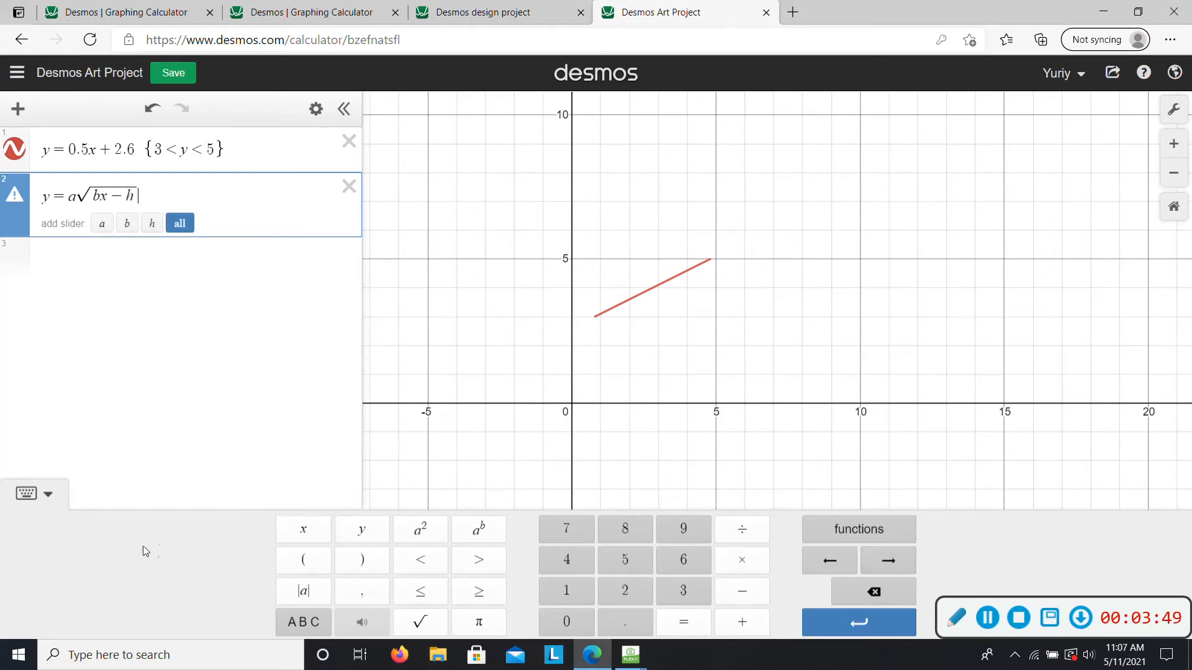
{"action": "left_click", "coordinate": [31, 503]}
{"action": "key", "text": "Right"}
{"action": "type", "text": "+k"}
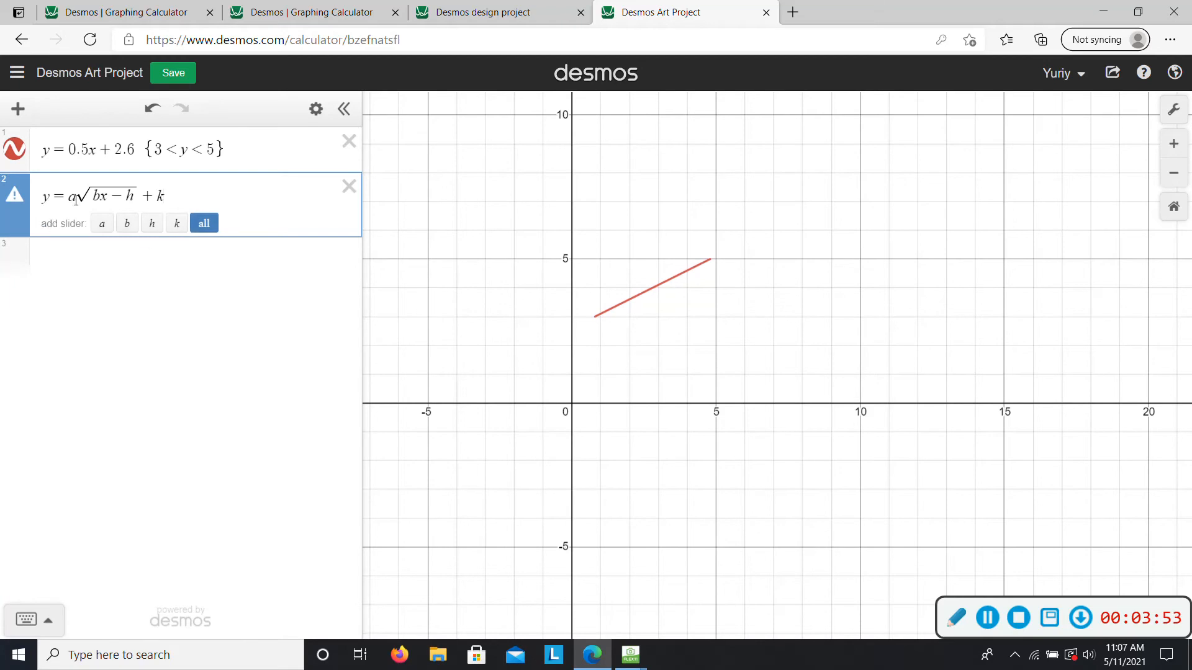
{"action": "left_click", "coordinate": [203, 224]}
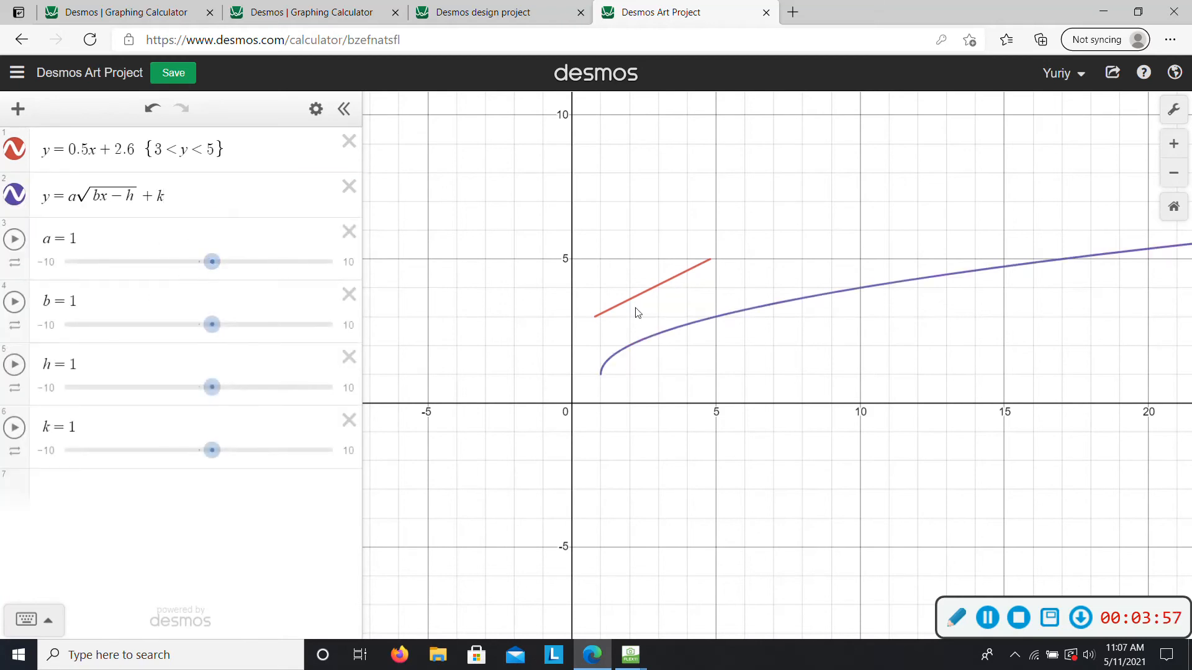
- Adjust the square root curve's sliders to a=1.2, b=1.9, h=1.6 and k=3.1 so it starts at the segment's lower end
{"action": "mouse_move", "coordinate": [213, 262]}
{"action": "left_mouse_down"}
{"action": "mouse_move", "coordinate": [197, 263]}
{"action": "mouse_move", "coordinate": [216, 264]}
{"action": "left_mouse_up"}
{"action": "mouse_move", "coordinate": [213, 324]}
{"action": "left_mouse_down"}
{"action": "mouse_move", "coordinate": [184, 325]}
{"action": "mouse_move", "coordinate": [224, 324]}
{"action": "left_mouse_up"}
{"action": "left_click_drag", "start_coordinate": [206, 388], "coordinate": [184, 388]}
{"action": "mouse_move", "coordinate": [211, 450]}
{"action": "left_mouse_down"}
{"action": "mouse_move", "coordinate": [247, 434]}
{"action": "mouse_move", "coordinate": [234, 447]}
{"action": "left_mouse_up"}
{"action": "left_click_drag", "start_coordinate": [184, 388], "coordinate": [217, 394]}
{"action": "mouse_move", "coordinate": [234, 448]}
{"action": "left_mouse_down"}
{"action": "mouse_move", "coordinate": [223, 444]}
{"action": "mouse_move", "coordinate": [237, 446]}
{"action": "left_mouse_up"}
{"action": "left_click_drag", "start_coordinate": [214, 387], "coordinate": [224, 400]}
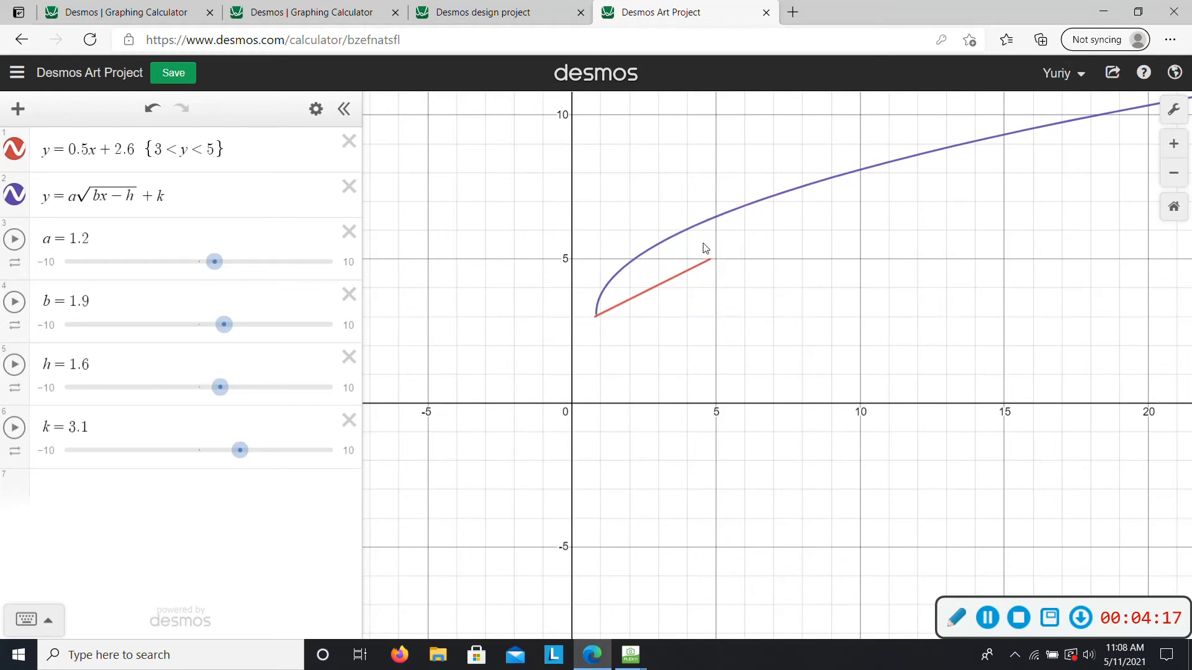
- Trace the square root curve for its end positions and add the domain restriction {.85<x<3.94} to its equation
{"action": "left_click_drag", "start_coordinate": [625, 273], "coordinate": [598, 316]}
{"action": "left_click", "coordinate": [598, 315]}
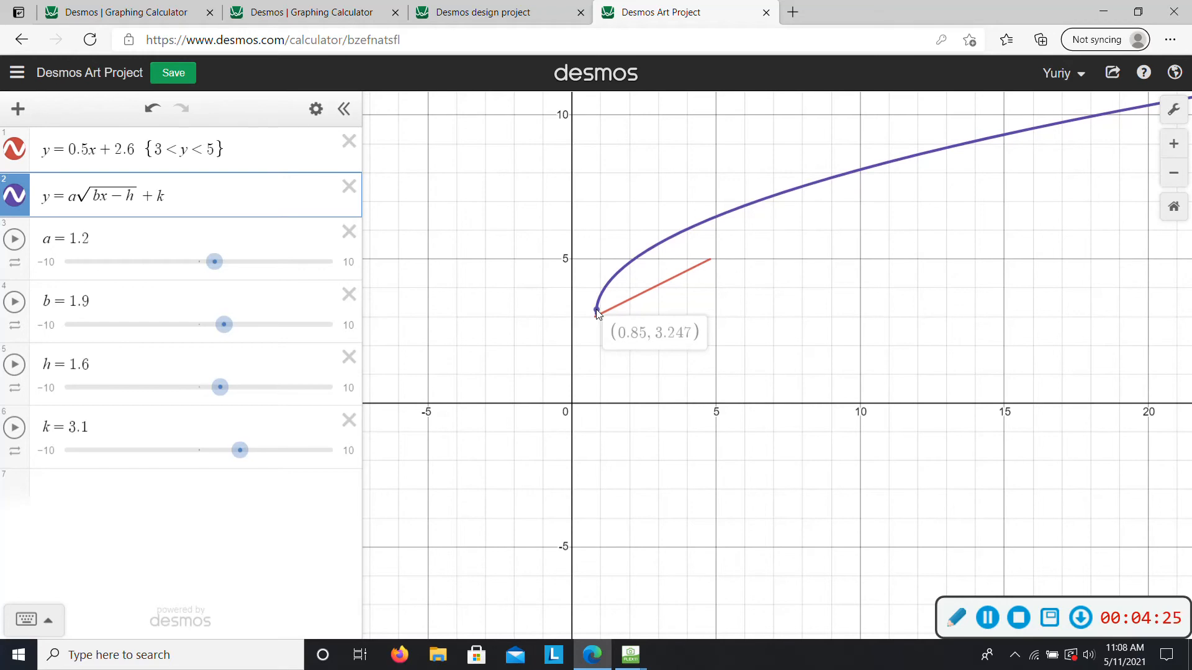
{"action": "left_click_drag", "start_coordinate": [598, 313], "coordinate": [719, 230]}
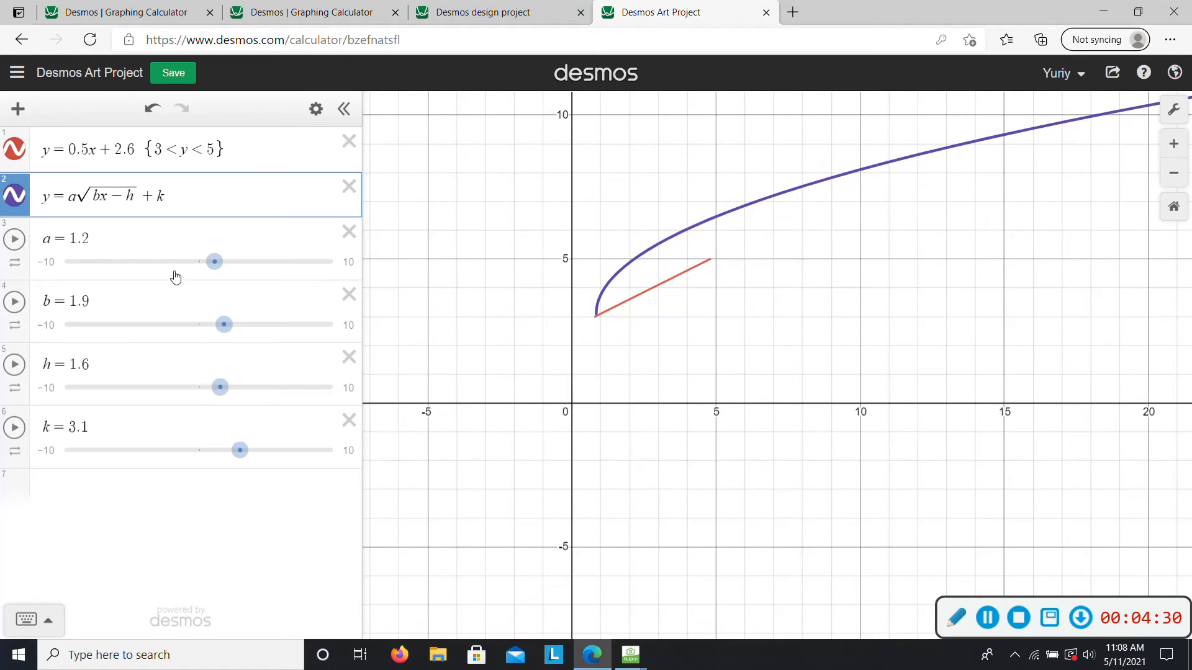
{"action": "type", "text": "{"}
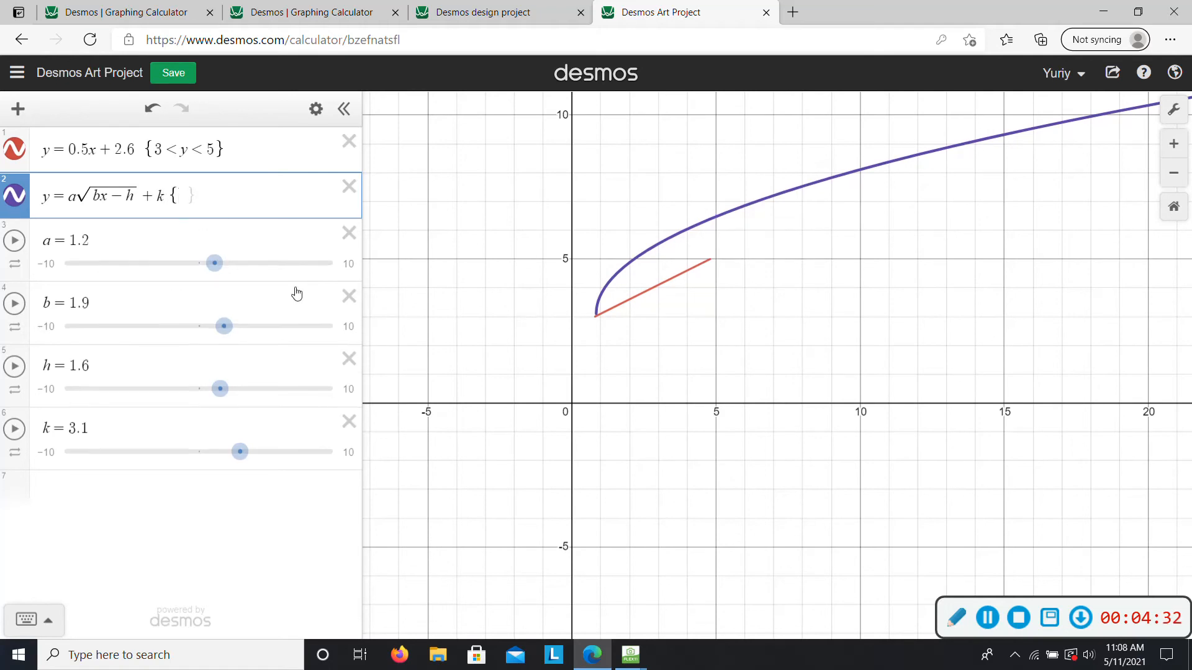
{"action": "type", "text": ".85<"}
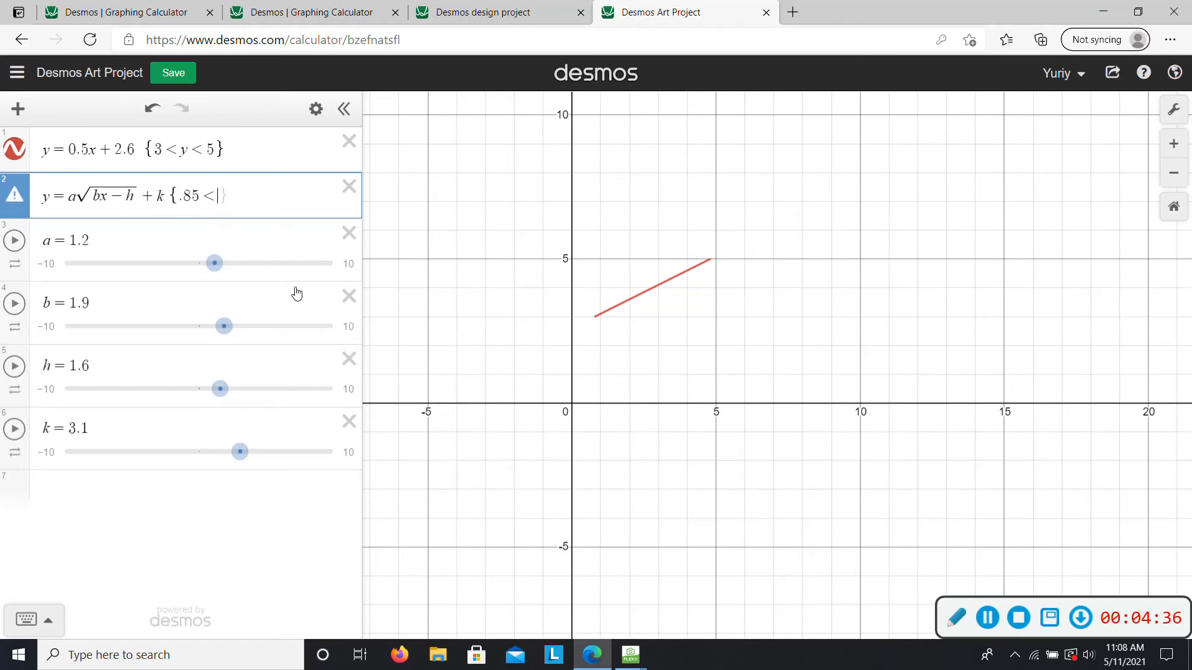
{"action": "type", "text": "c4"}
{"action": "key", "text": "BackSpace"}
{"action": "key", "text": "BackSpace"}
{"action": "type", "text": "x < 3.4"}
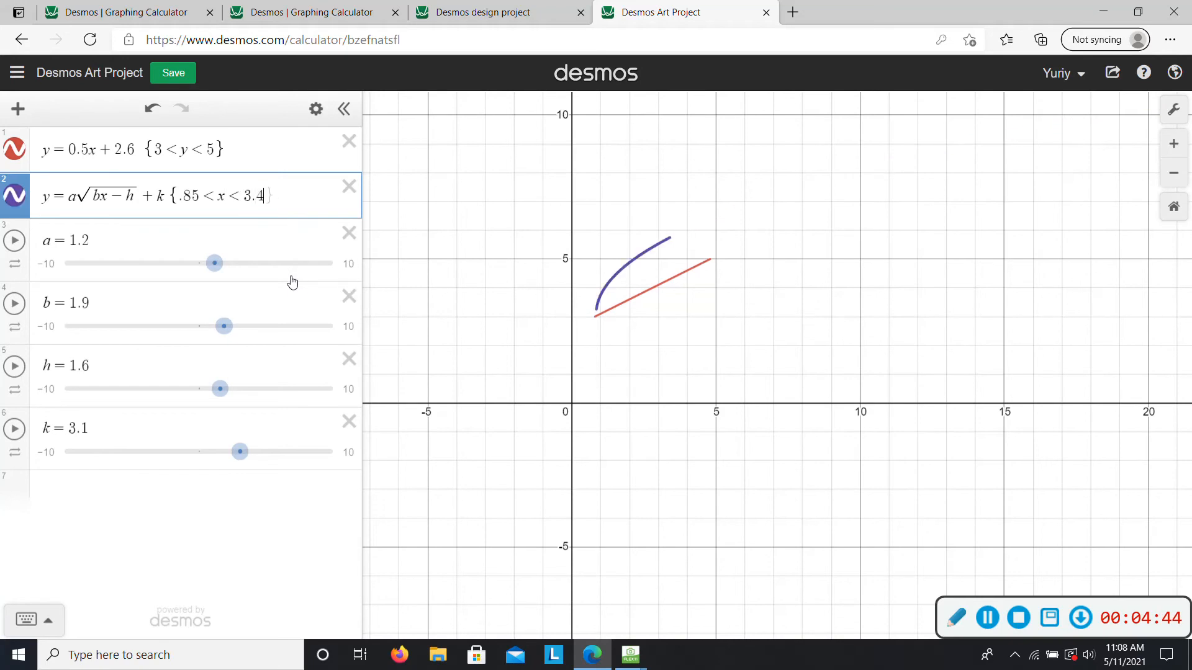
{"action": "type", "text": "94"}
{"action": "key", "text": "BackSpace"}
{"action": "key", "text": "BackSpace"}
{"action": "key", "text": "BackSpace"}
{"action": "type", "text": "94"}
- Replace a with 1.2, b with 1.9, h with 1.6 and k with 3.1 in the square root equation
{"action": "key", "text": "BackSpace"}
{"action": "type", "text": "1.2"}
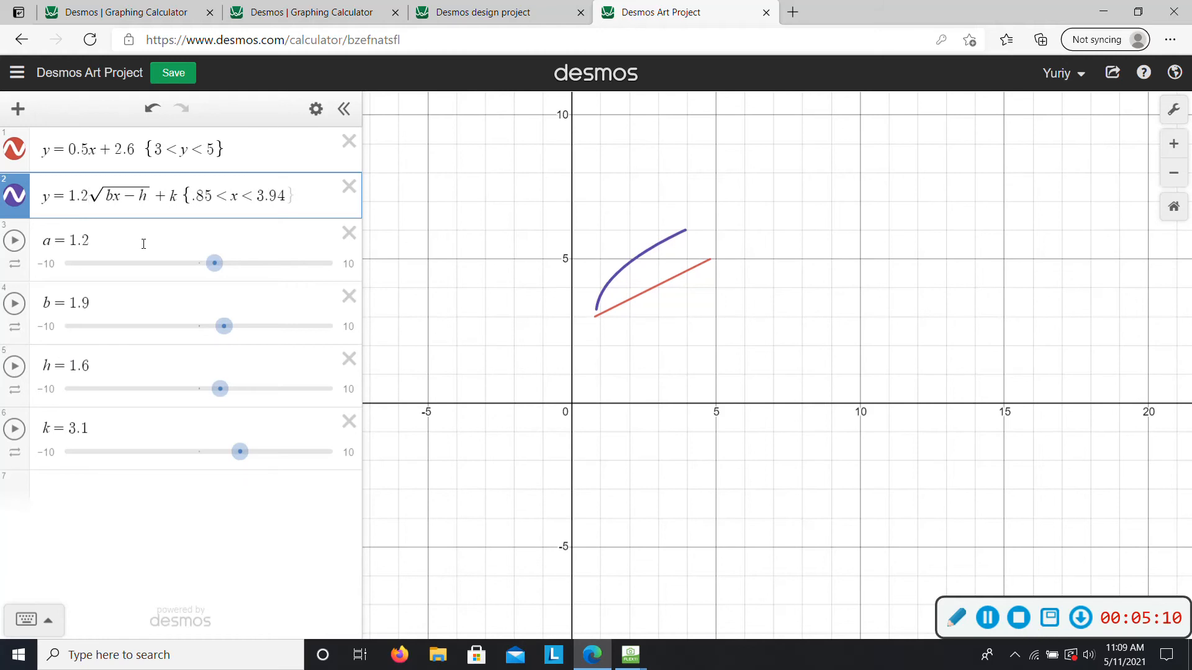
{"action": "type", "text": "5"}
{"action": "key", "text": "BackSpace"}
{"action": "left_click", "coordinate": [114, 196]}
{"action": "key", "text": "BackSpace"}
{"action": "type", "text": "1.9"}
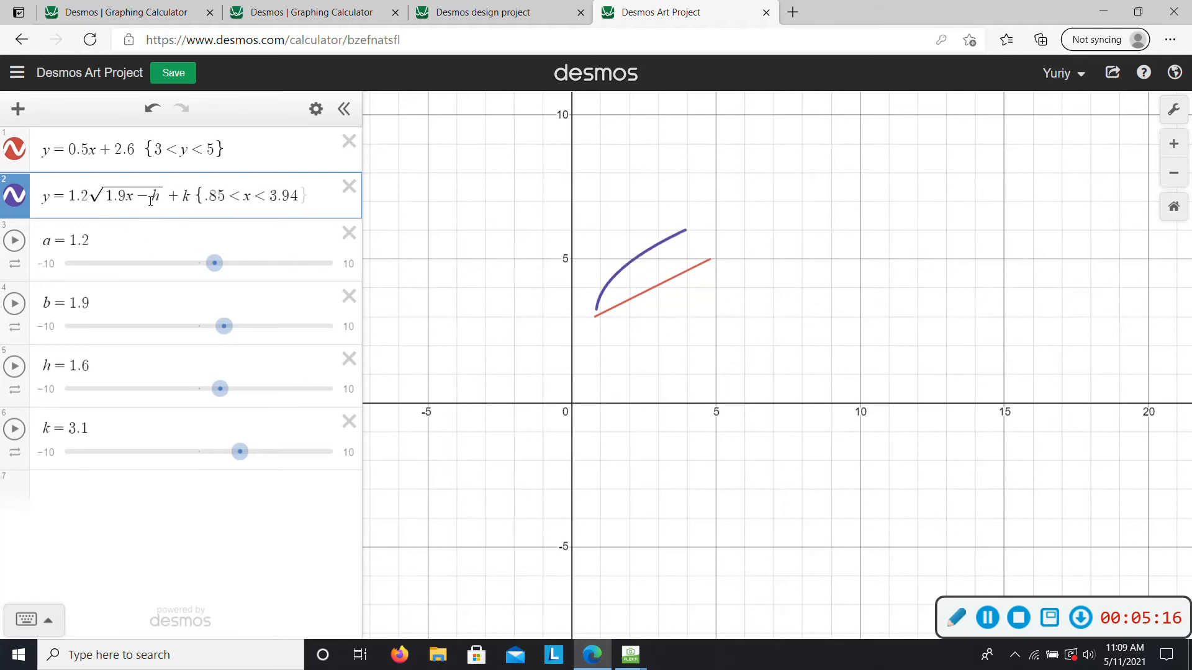
{"action": "key", "text": "BackSpace"}
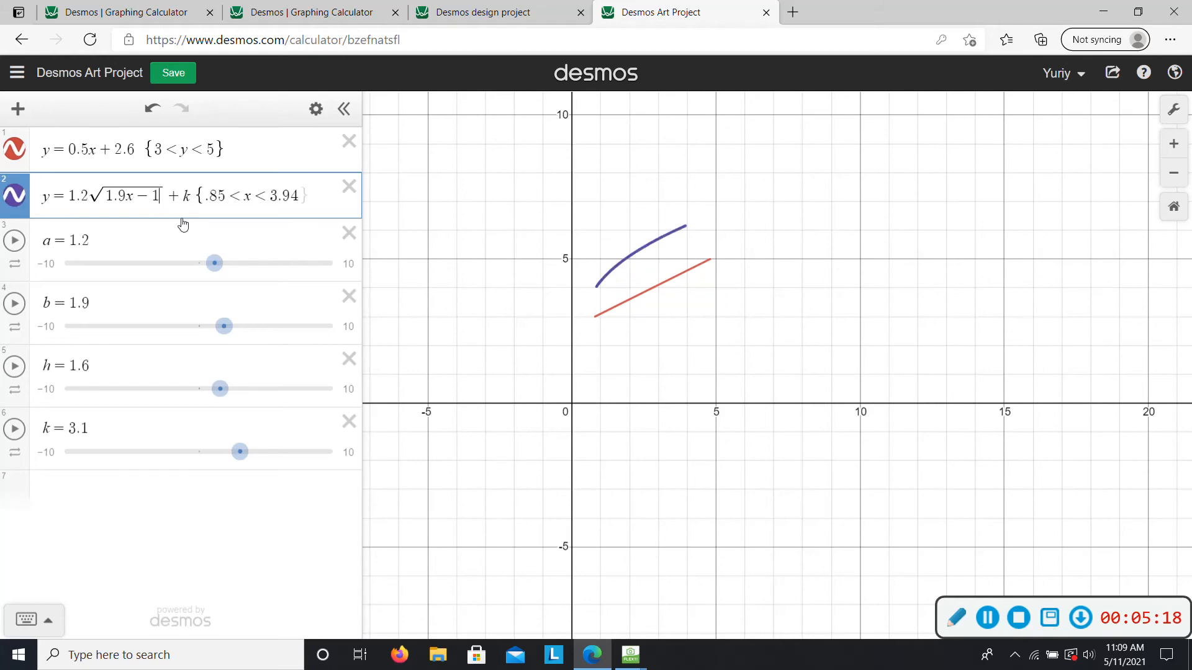
{"action": "type", "text": "1.6"}
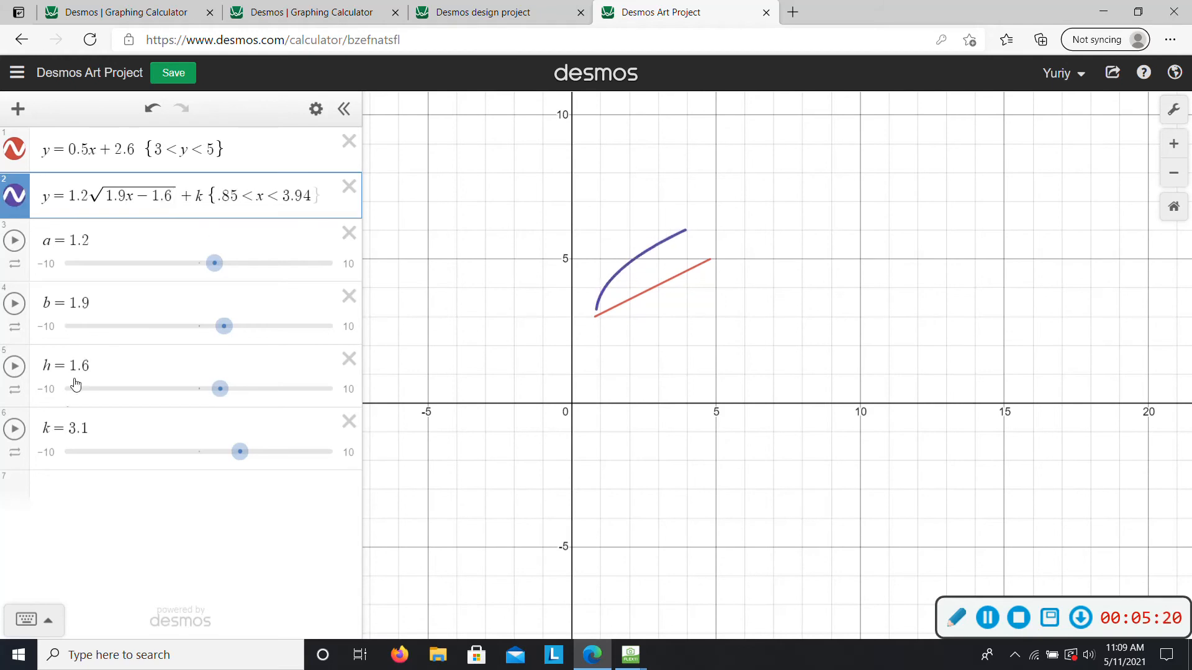
{"action": "left_click", "coordinate": [200, 196]}
{"action": "key", "text": "BackSpace"}
{"action": "type", "text": "3.1"}
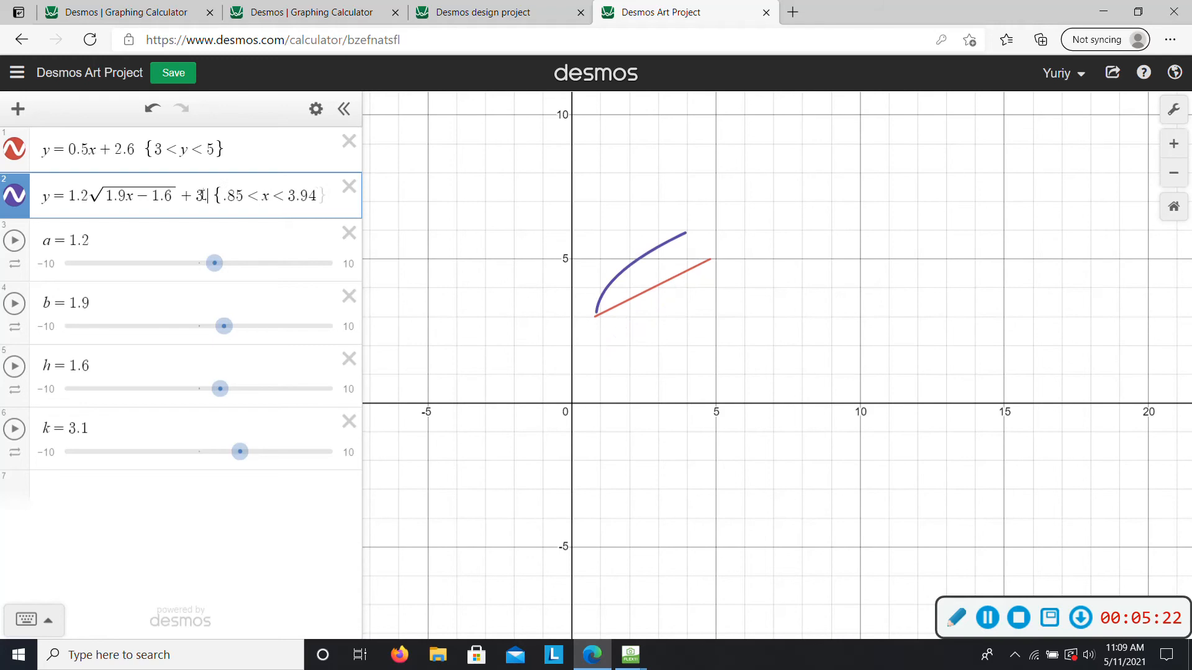
- Delete the sliders for a, b, h and k
{"action": "left_click", "coordinate": [349, 233]}
{"action": "left_click", "coordinate": [348, 233]}
{"action": "left_click", "coordinate": [349, 232]}
{"action": "left_click", "coordinate": [348, 233]}
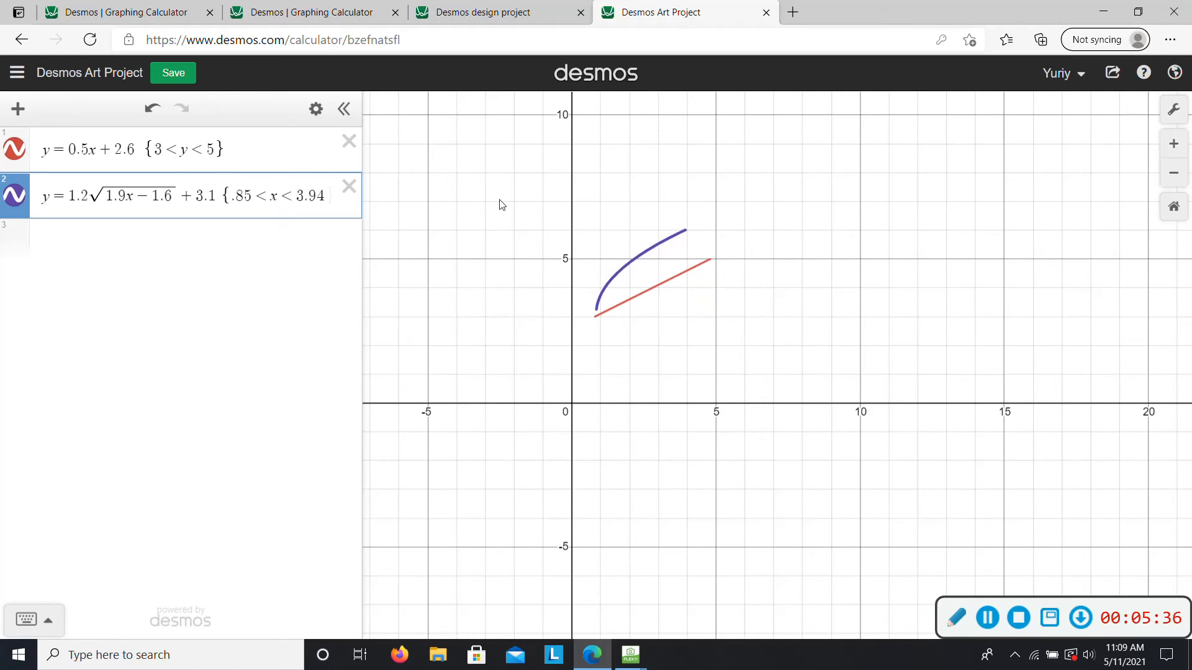
- Change the colour of both the line and the square root curve to black
{"action": "left_click", "coordinate": [316, 109]}
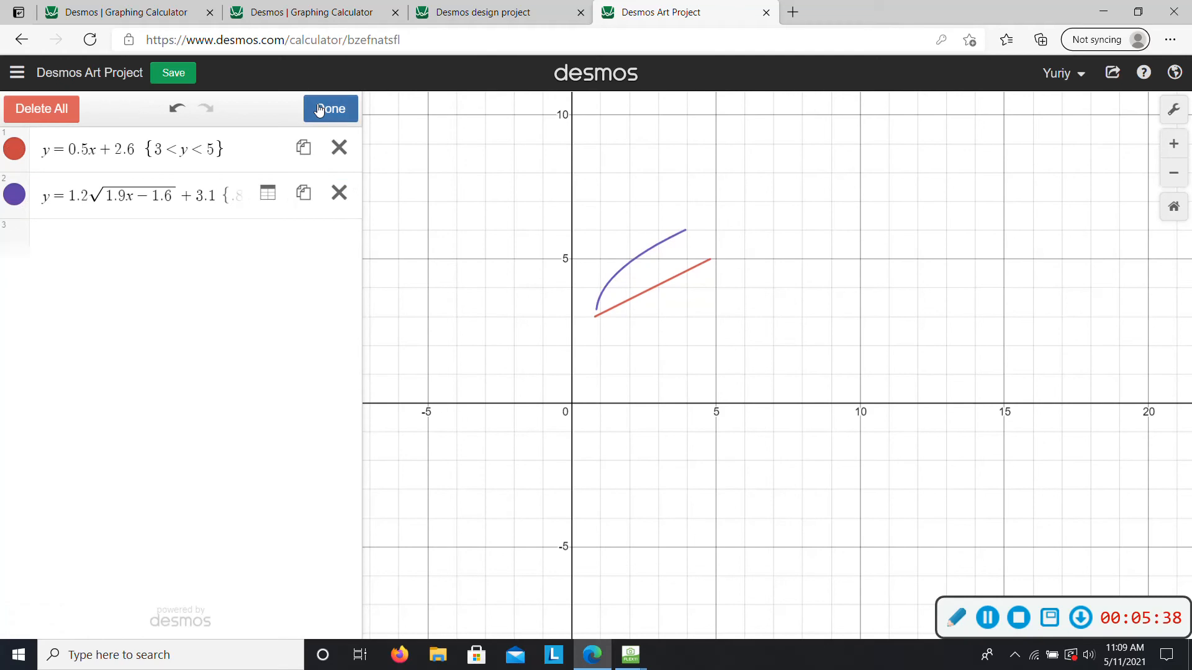
{"action": "left_click", "coordinate": [15, 149]}
{"action": "left_click", "coordinate": [187, 227]}
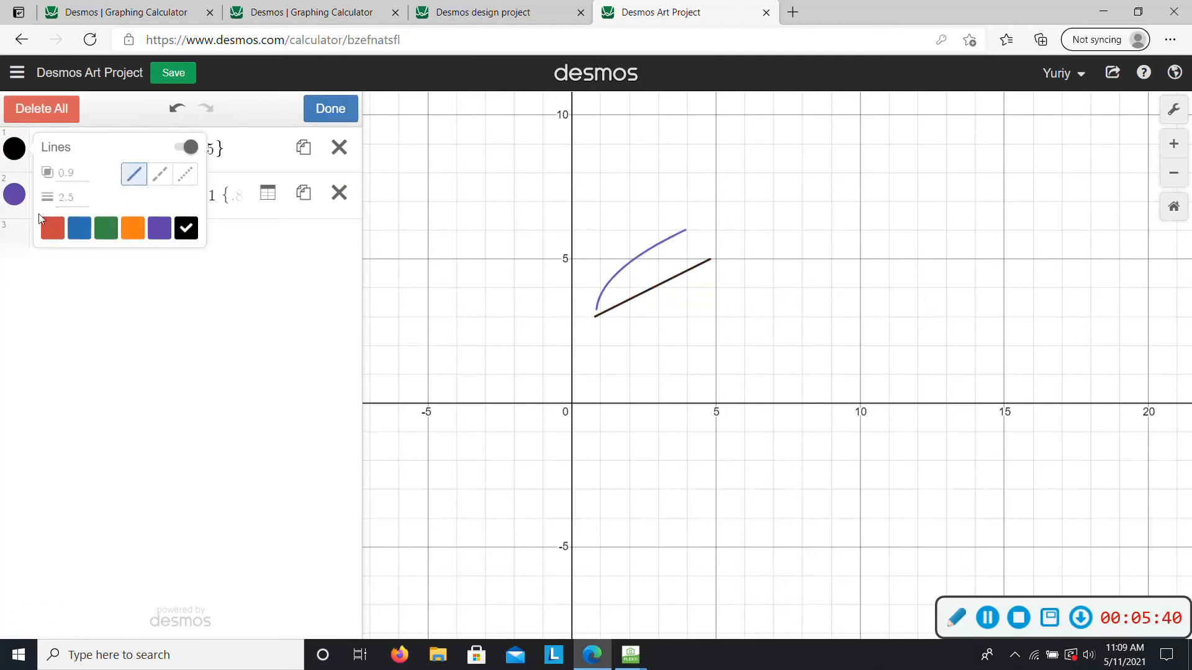
{"action": "left_click", "coordinate": [17, 198]}
{"action": "left_click", "coordinate": [186, 271]}
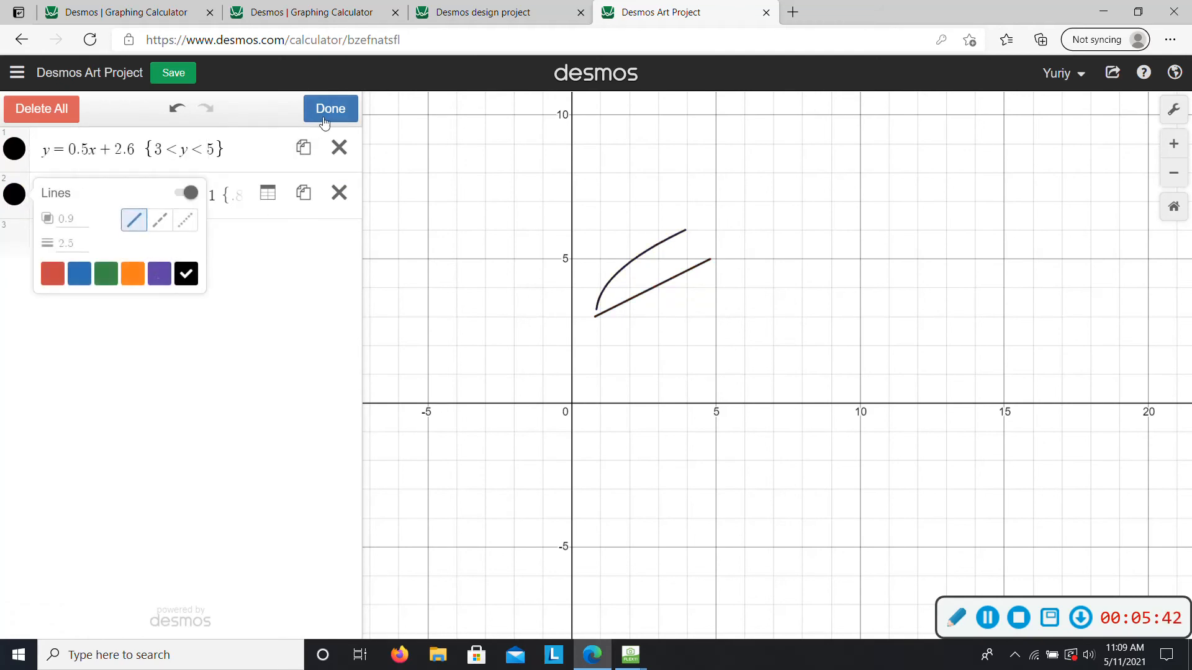
{"action": "left_click", "coordinate": [325, 111]}
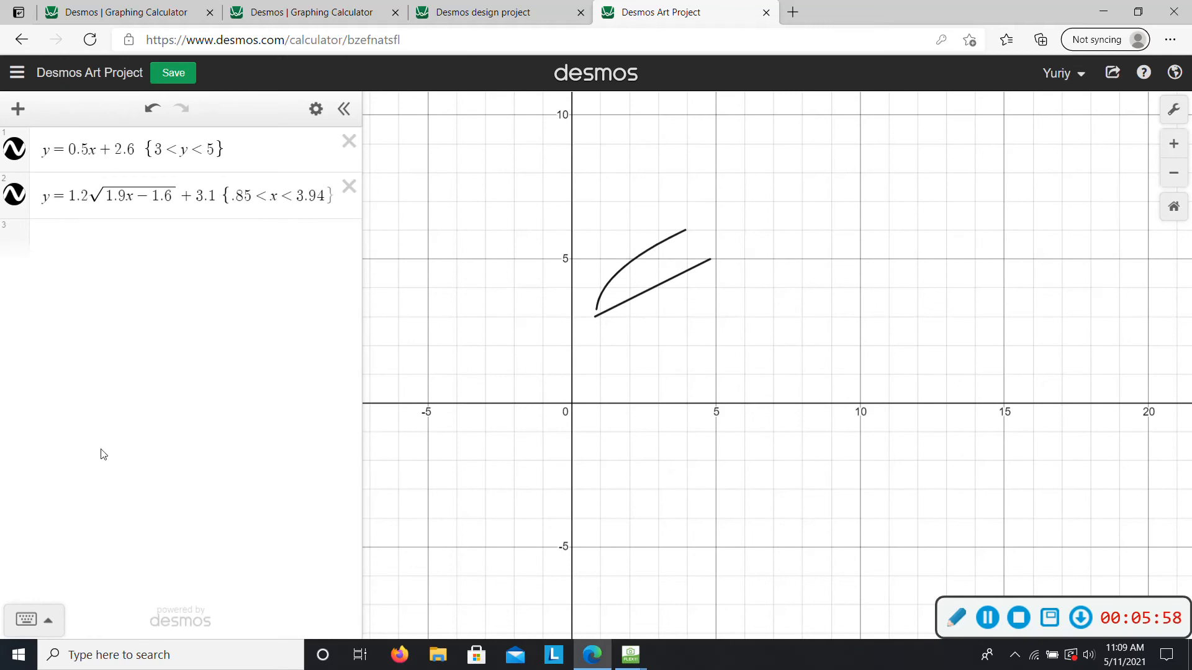
- Insert the image "bears logo" from the Downloads folder into the graph
{"action": "left_click", "coordinate": [55, 234]}
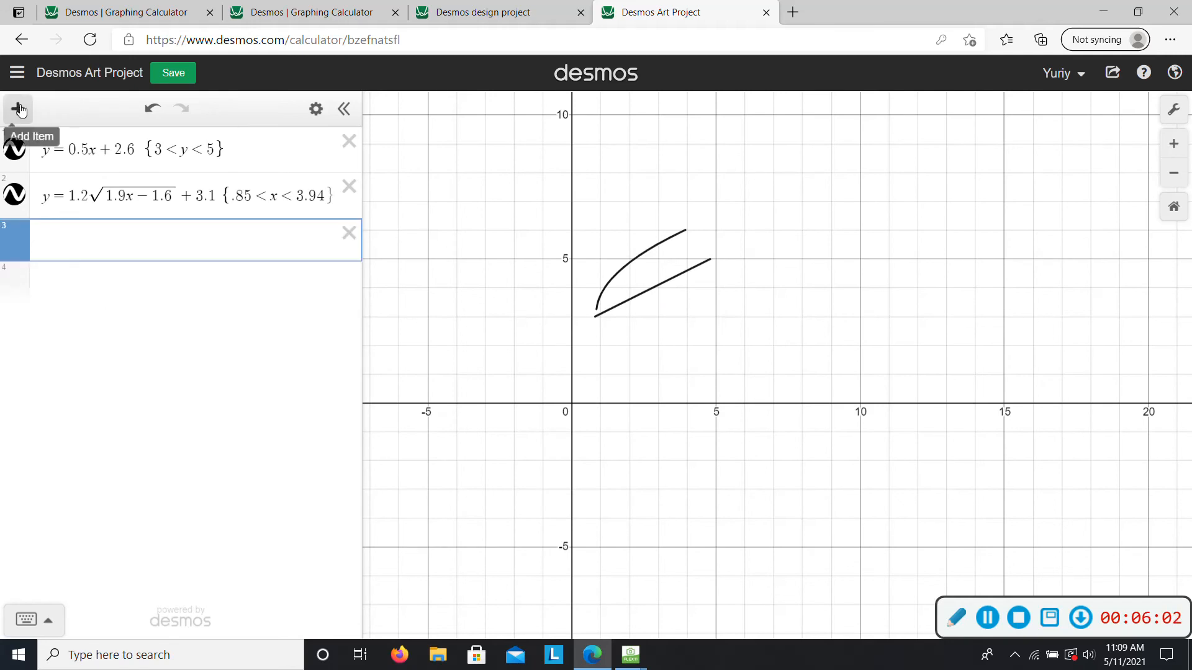
{"action": "left_click", "coordinate": [19, 109]}
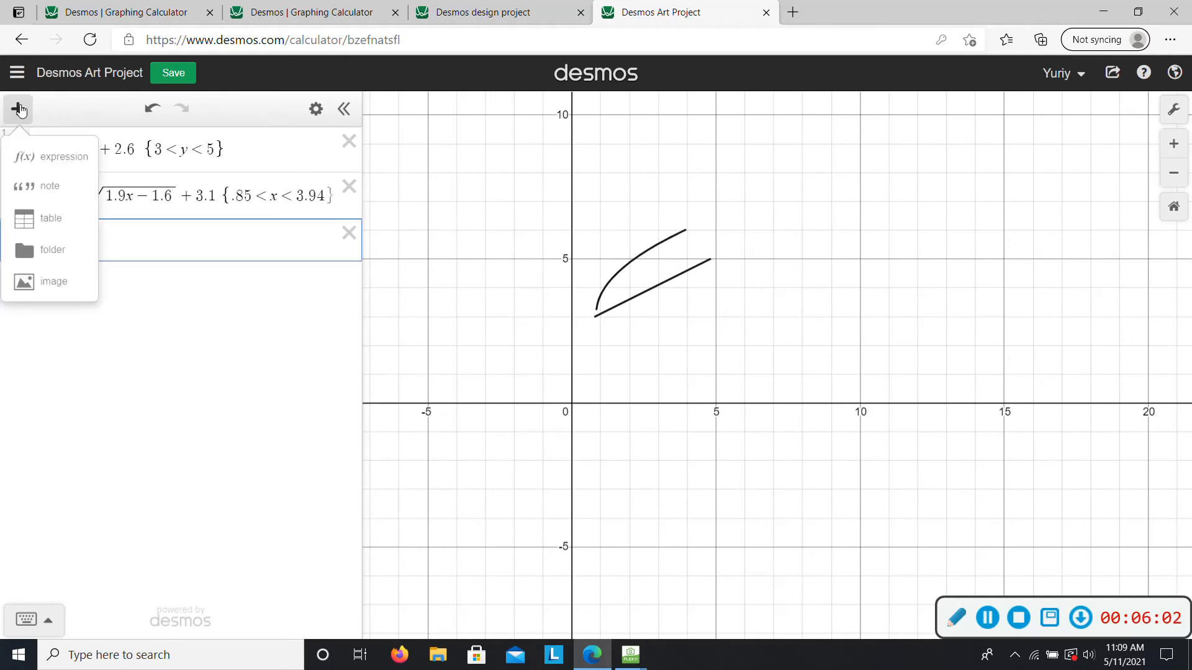
{"action": "left_click", "coordinate": [69, 281]}
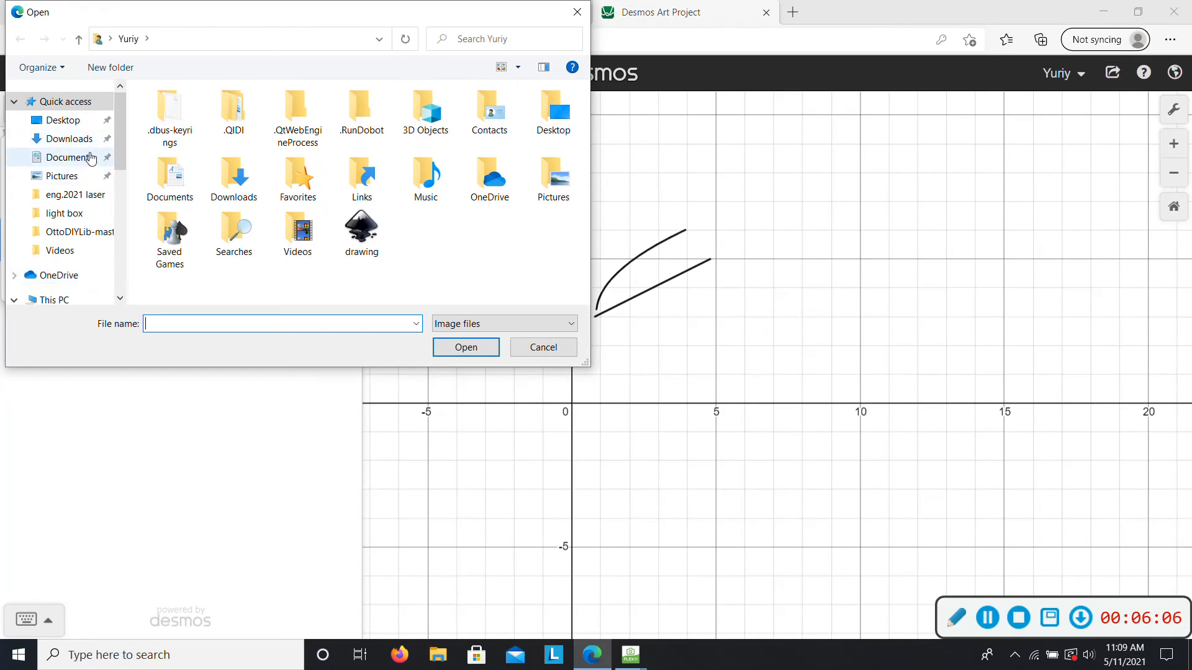
{"action": "left_click", "coordinate": [82, 143]}
{"action": "double_click", "coordinate": [213, 133]}
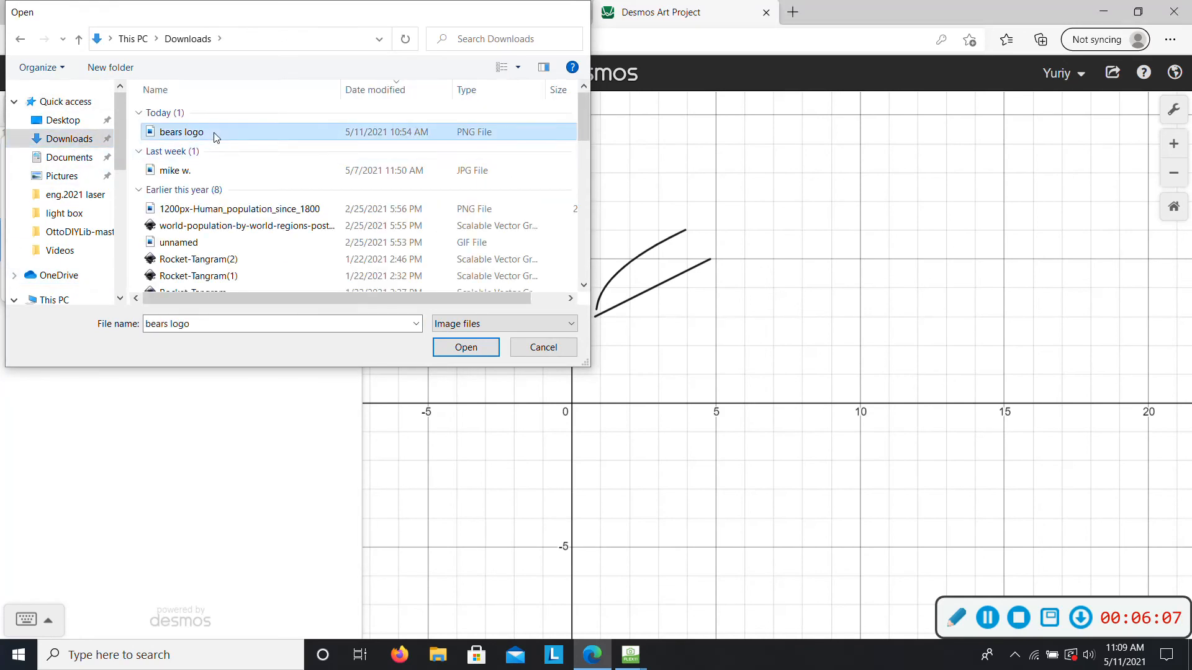
- Hide the line and the square root curve so that only the logo image is displayed
{"action": "left_click_drag", "start_coordinate": [592, 425], "coordinate": [617, 393]}
{"action": "left_click", "coordinate": [17, 154]}
{"action": "left_click", "coordinate": [20, 194]}
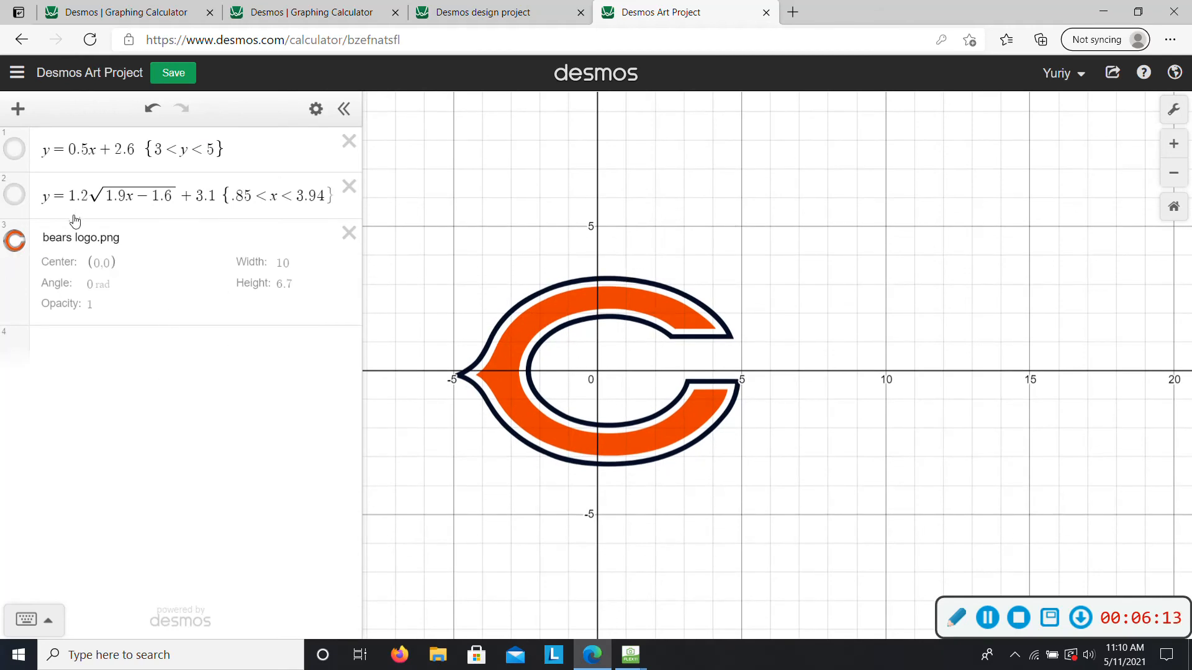
- Enter the parabola y=a(bx-h)^2+k as a new expression below the image and add sliders for a, b, h and k
{"action": "left_click", "coordinate": [141, 351]}
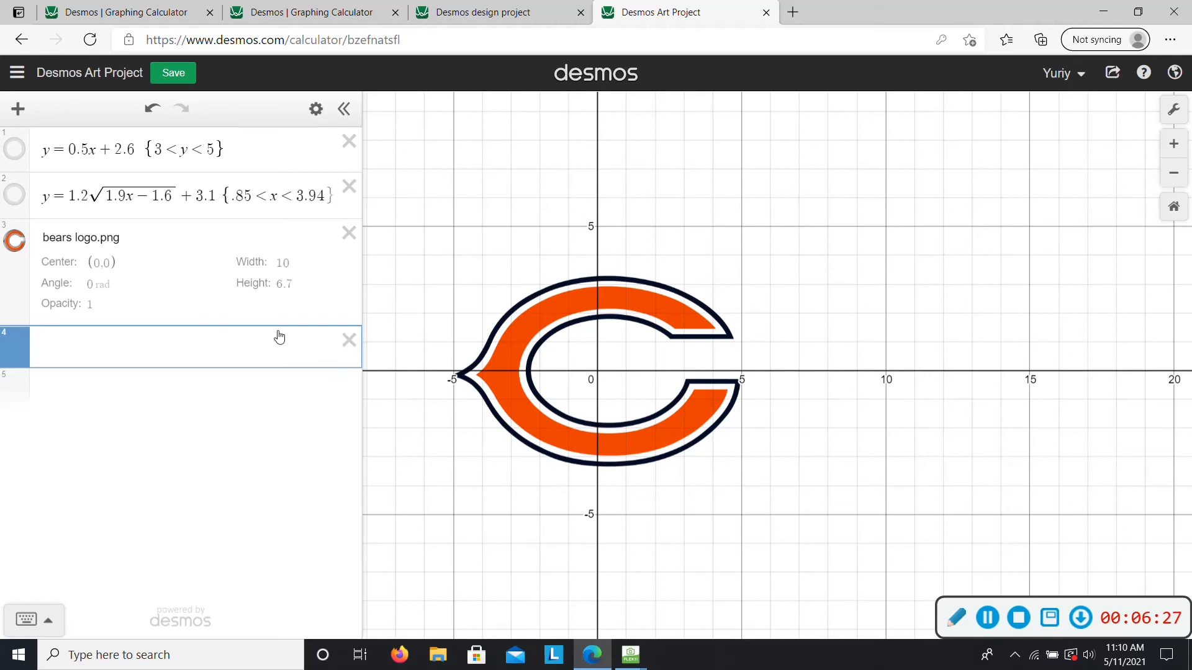
{"action": "type", "text": "y=a"}
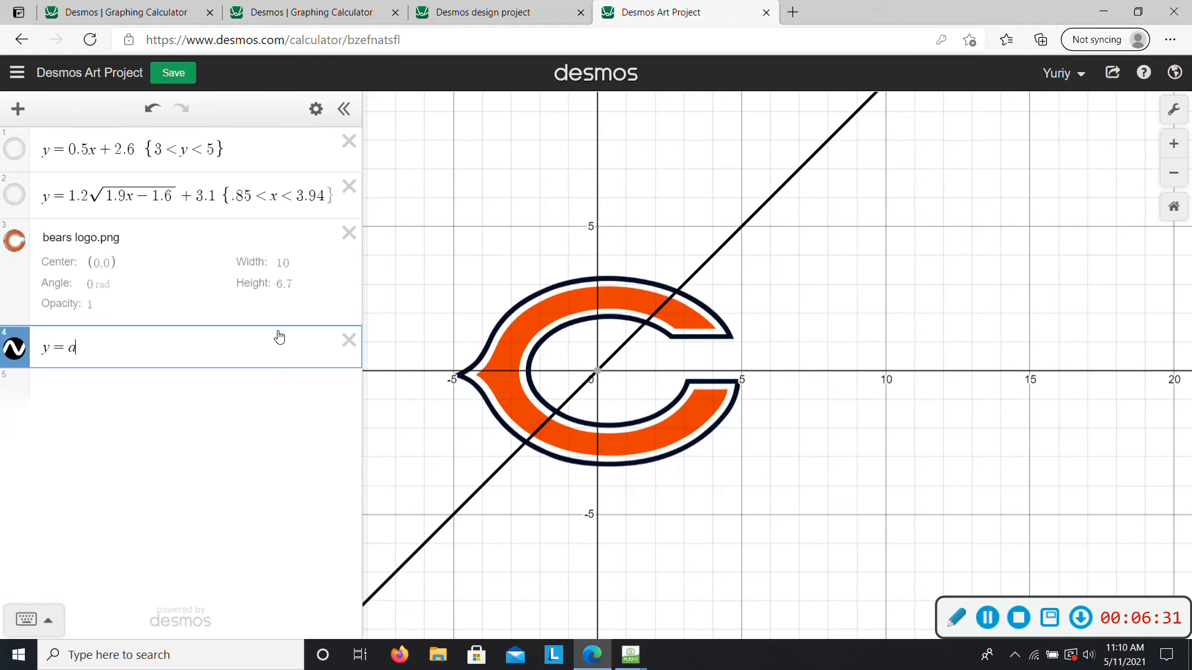
{"action": "type", "text": "(x-h)"}
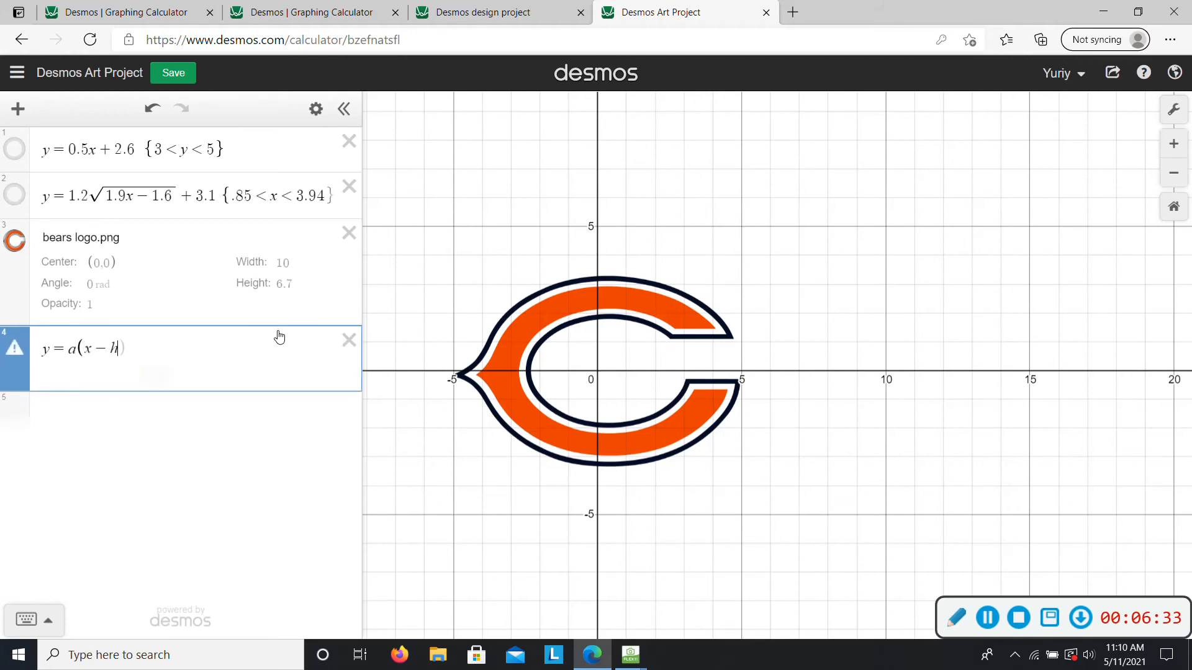
{"action": "type", "text": "^2"}
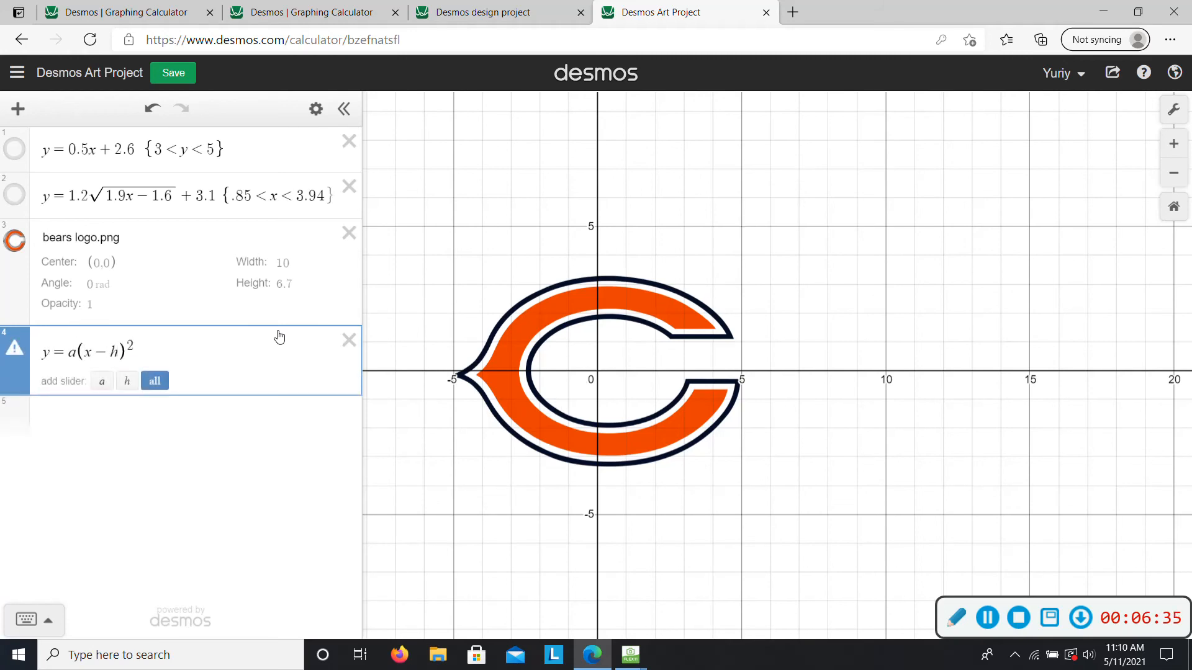
{"action": "key", "text": "Right"}
{"action": "type", "text": "+k"}
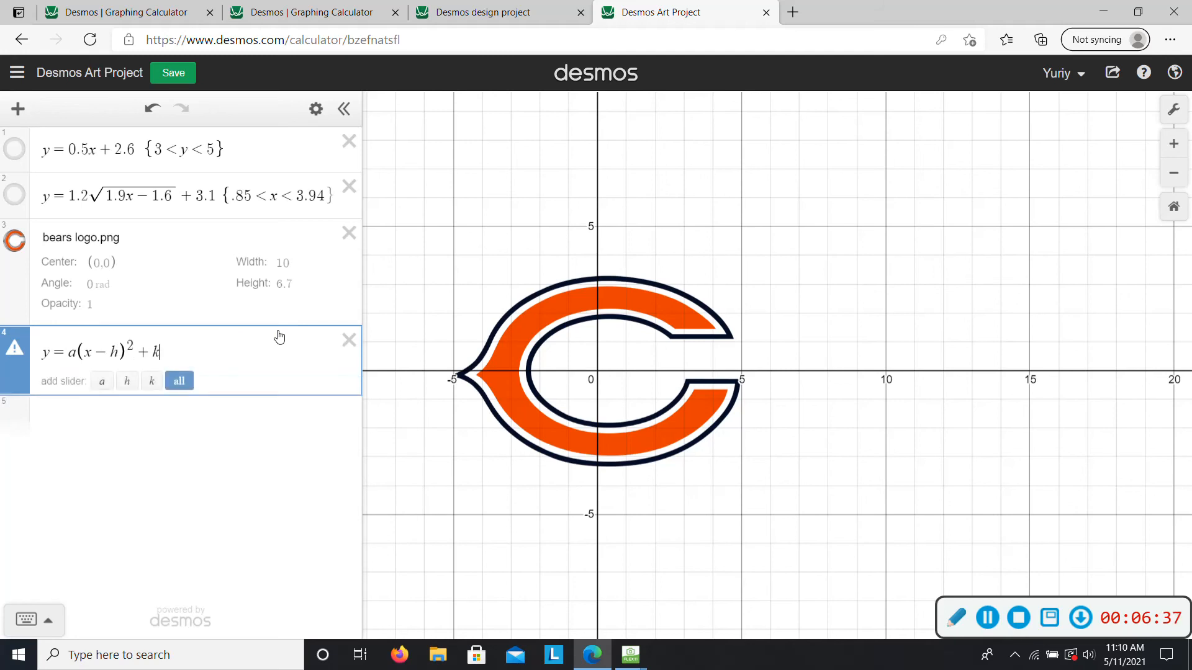
{"action": "left_click", "coordinate": [83, 352]}
{"action": "type", "text": "b"}
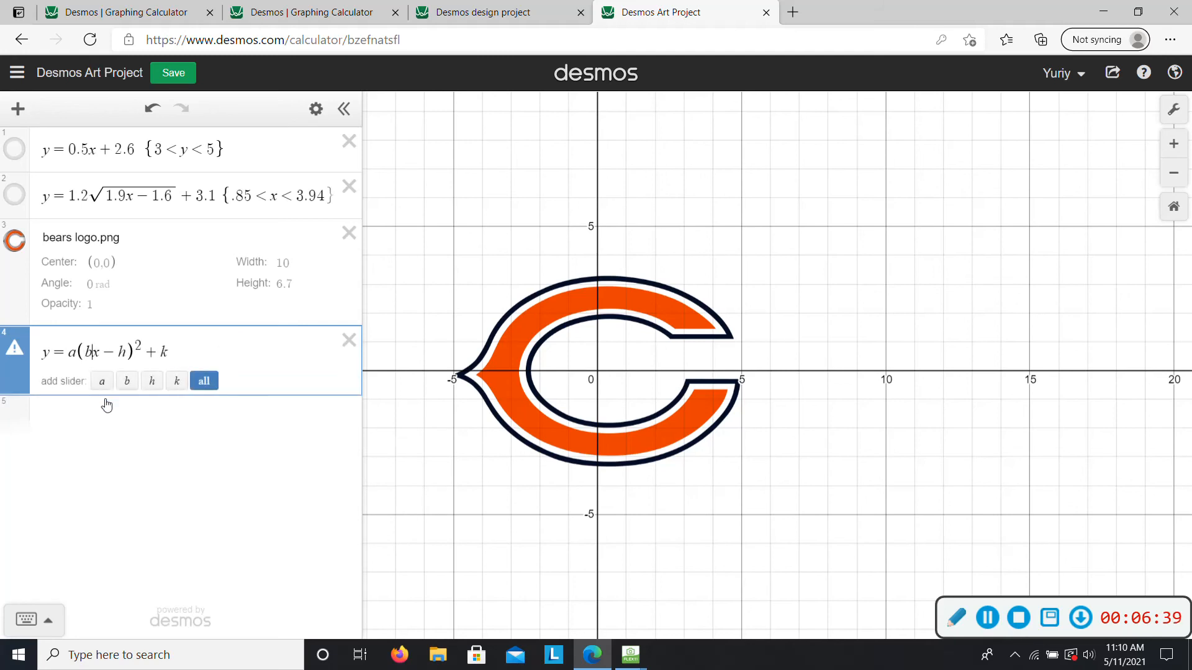
{"action": "left_click", "coordinate": [204, 380]}
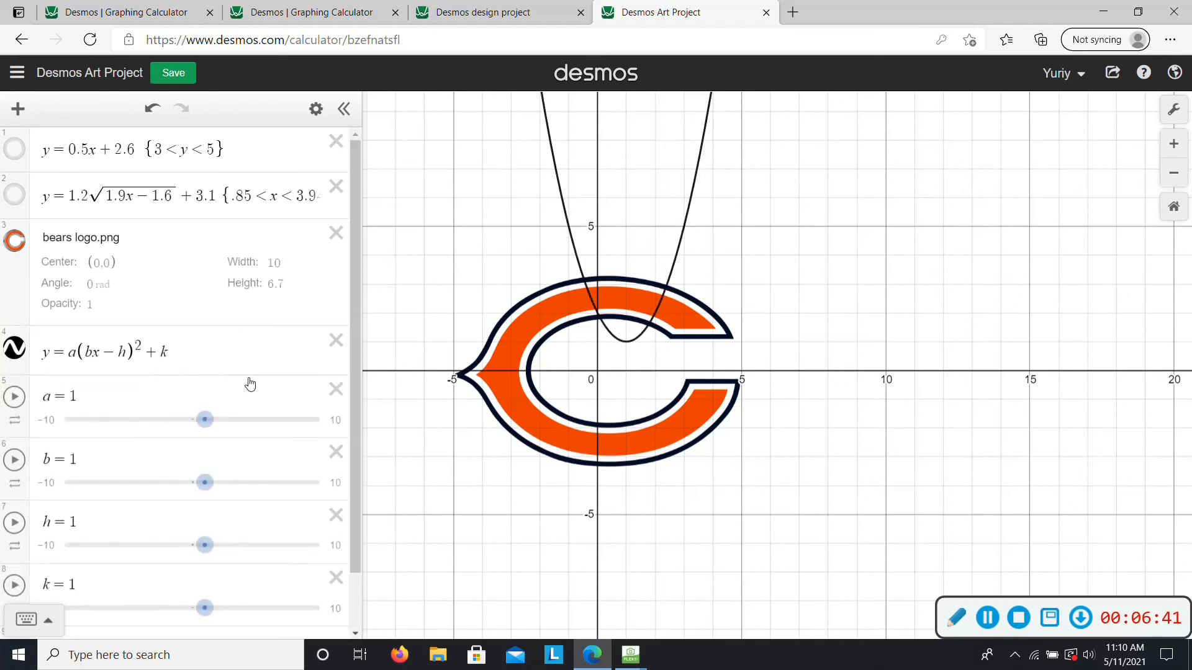
- Adjust the parabola's sliders to a=-0.1, b=0.9, h=0.7 and k=3.3 so it follows the logo's upper-left outline
{"action": "mouse_move", "coordinate": [205, 420]}
{"action": "left_mouse_down"}
{"action": "mouse_move", "coordinate": [185, 422]}
{"action": "mouse_move", "coordinate": [199, 422]}
{"action": "left_mouse_up"}
{"action": "left_click_drag", "start_coordinate": [194, 426], "coordinate": [199, 425]}
{"action": "left_click_drag", "start_coordinate": [213, 492], "coordinate": [200, 486]}
{"action": "left_click_drag", "start_coordinate": [205, 608], "coordinate": [240, 573]}
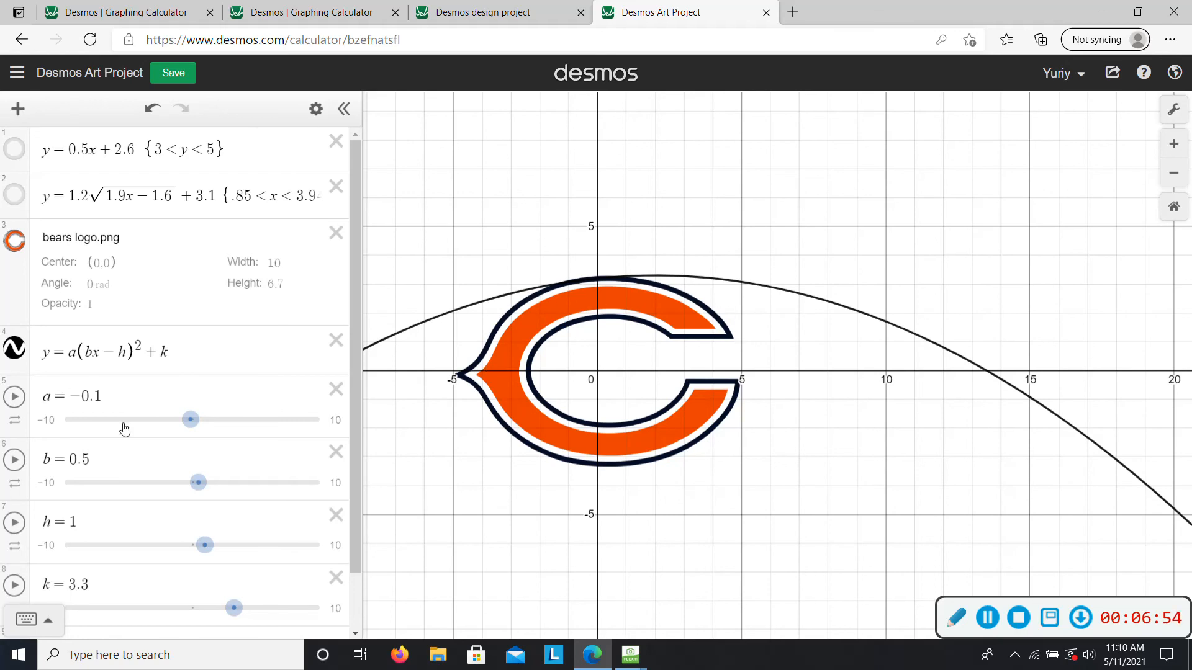
{"action": "left_click_drag", "start_coordinate": [201, 490], "coordinate": [204, 489]}
{"action": "left_click_drag", "start_coordinate": [205, 544], "coordinate": [201, 545]}
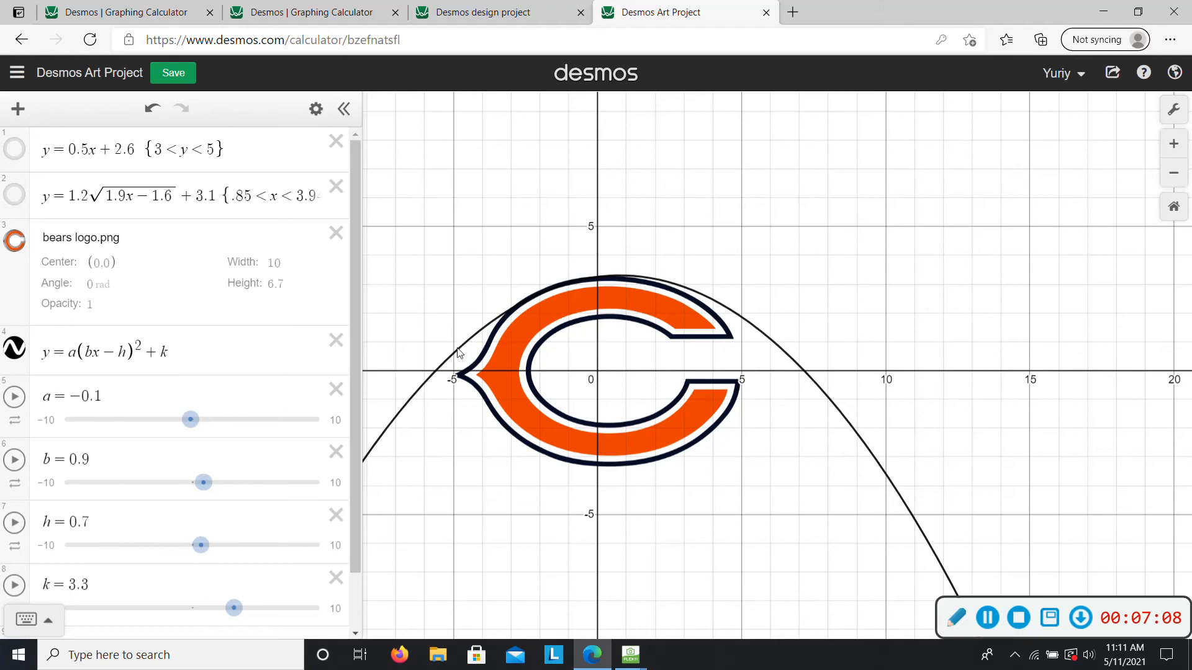
- Trace the parabola where it meets the logo's outline and add the domain restriction {-3.17<x<.8} to its equation
{"action": "left_click", "coordinate": [506, 312]}
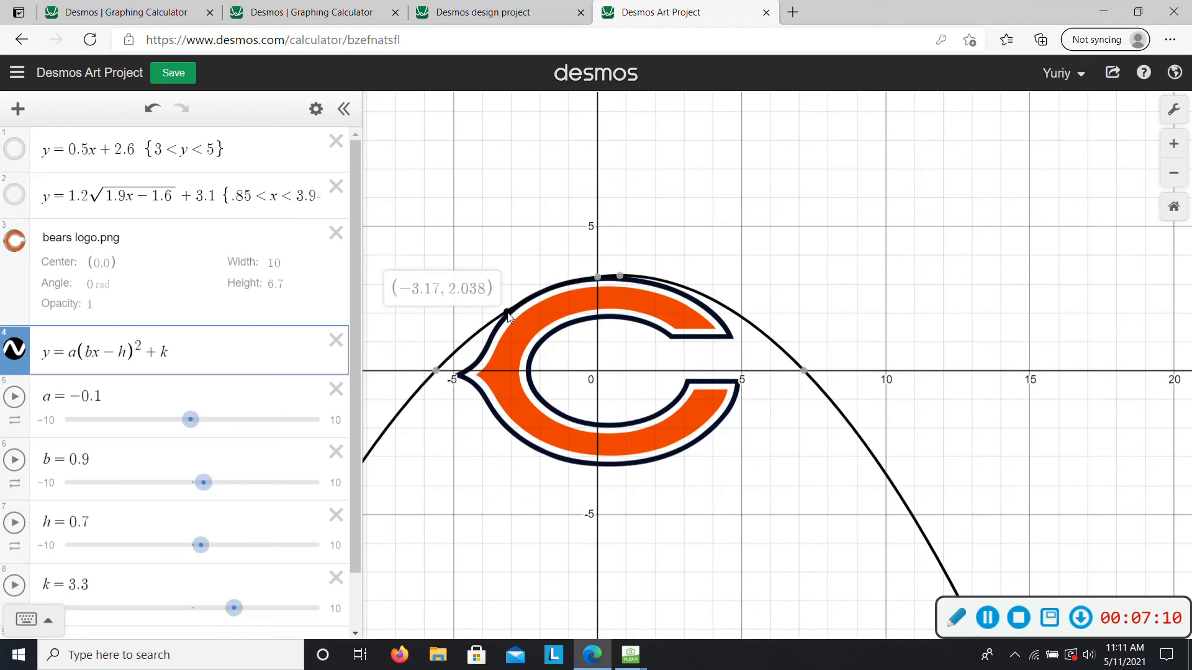
{"action": "left_click", "coordinate": [621, 276]}
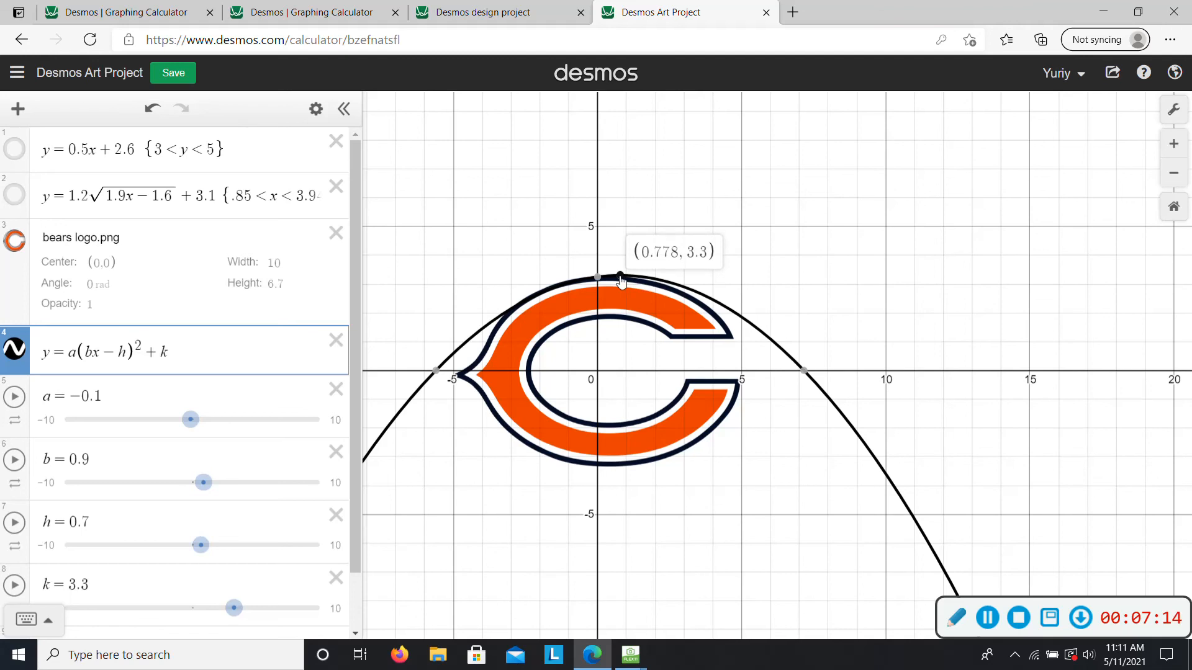
{"action": "left_click", "coordinate": [213, 351]}
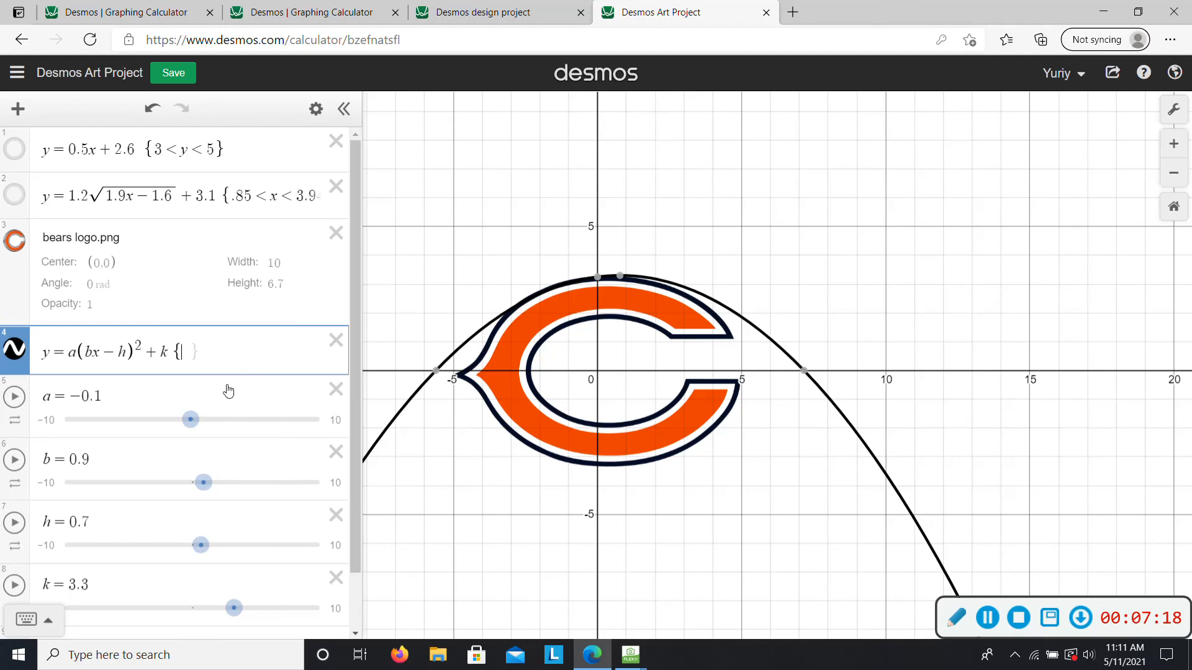
{"action": "left_click", "coordinate": [504, 312]}
{"action": "left_click_drag", "start_coordinate": [507, 310], "coordinate": [503, 312]}
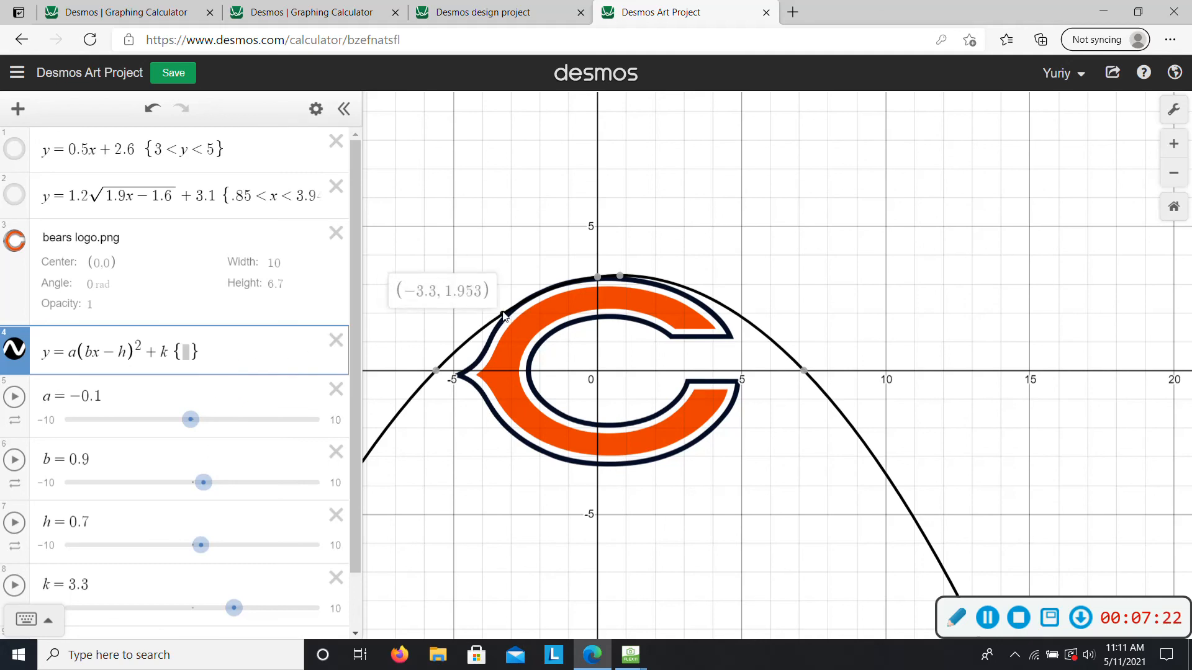
{"action": "type", "text": "-"}
{"action": "type", "text": "3."}
{"action": "type", "text": "17<"}
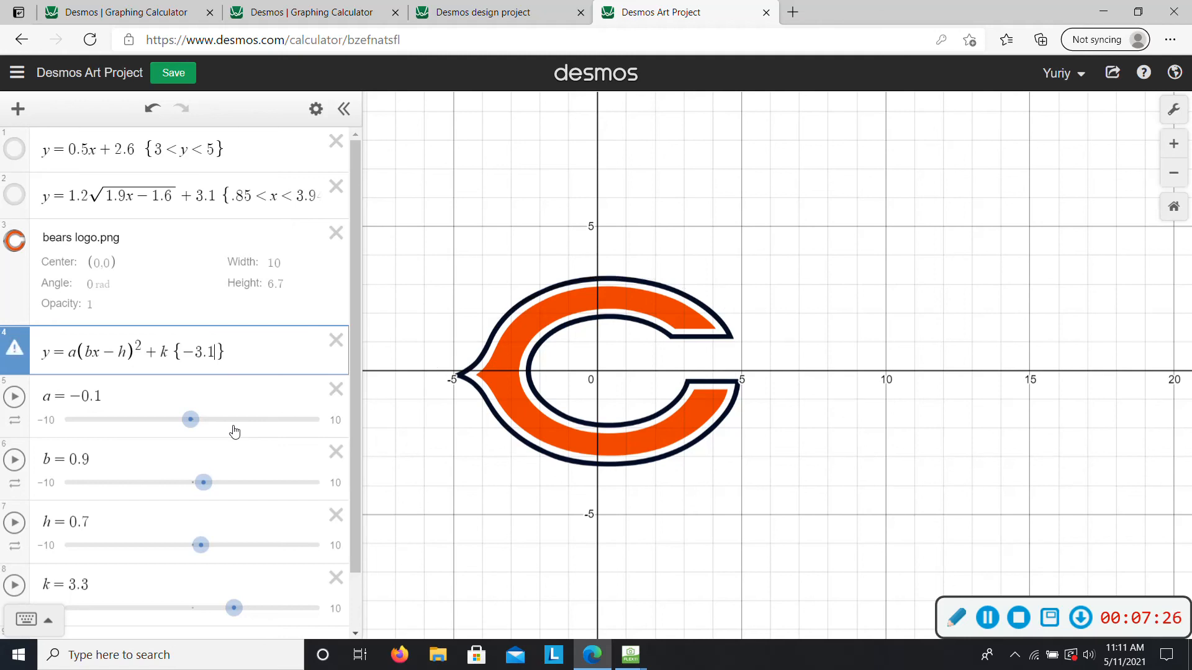
{"action": "type", "text": "x<."}
{"action": "key", "text": "BackSpace"}
{"action": "type", "text": "8"}
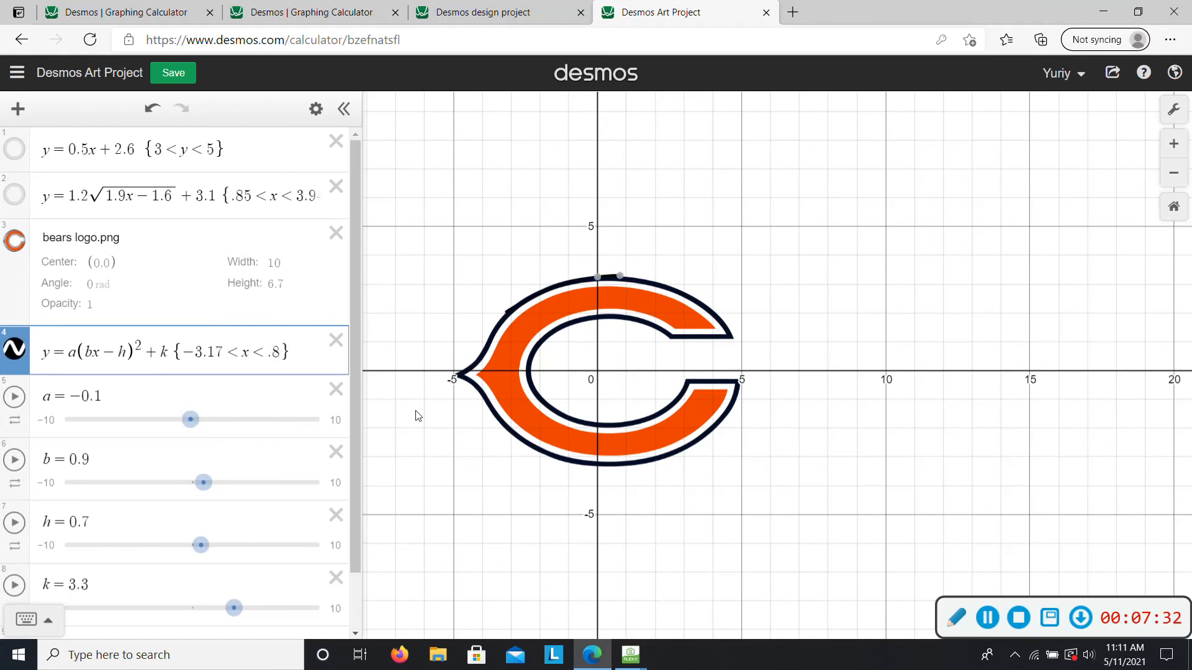
- Toggle the logo image's visibility to check the trimmed parabola by itself, leaving the image shown
{"action": "left_click", "coordinate": [17, 250]}
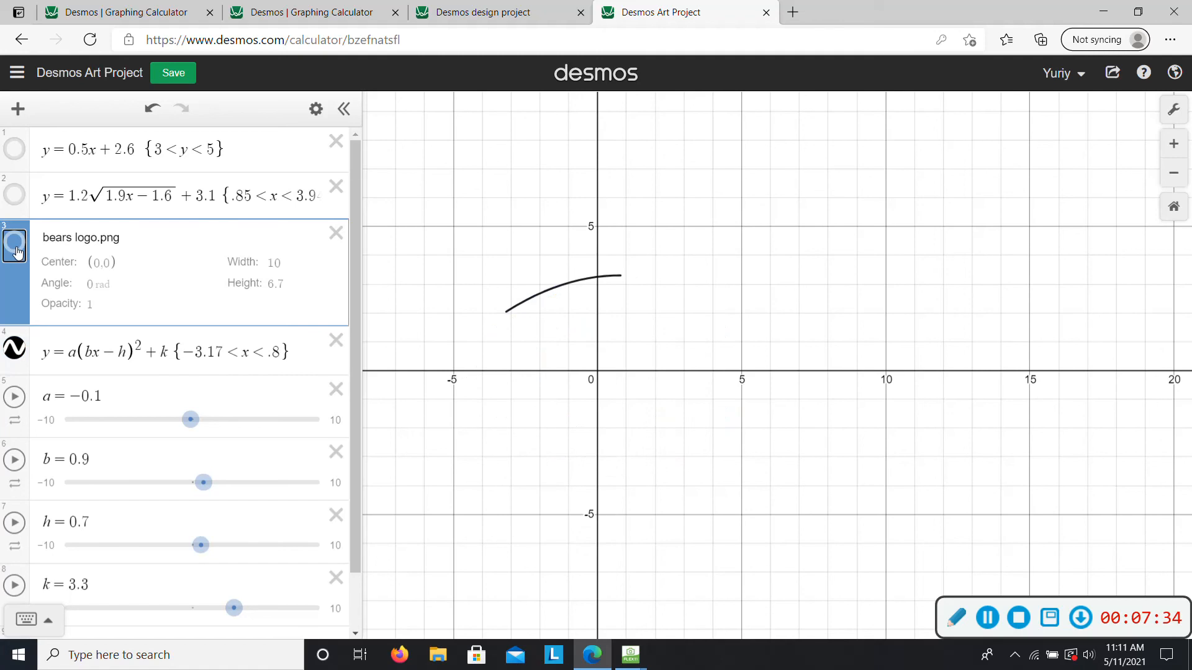
{"action": "left_click", "coordinate": [17, 250]}
{"action": "left_click", "coordinate": [17, 250]}
{"action": "left_click", "coordinate": [18, 250]}
{"action": "left_click", "coordinate": [20, 249]}
{"action": "left_click", "coordinate": [20, 250]}
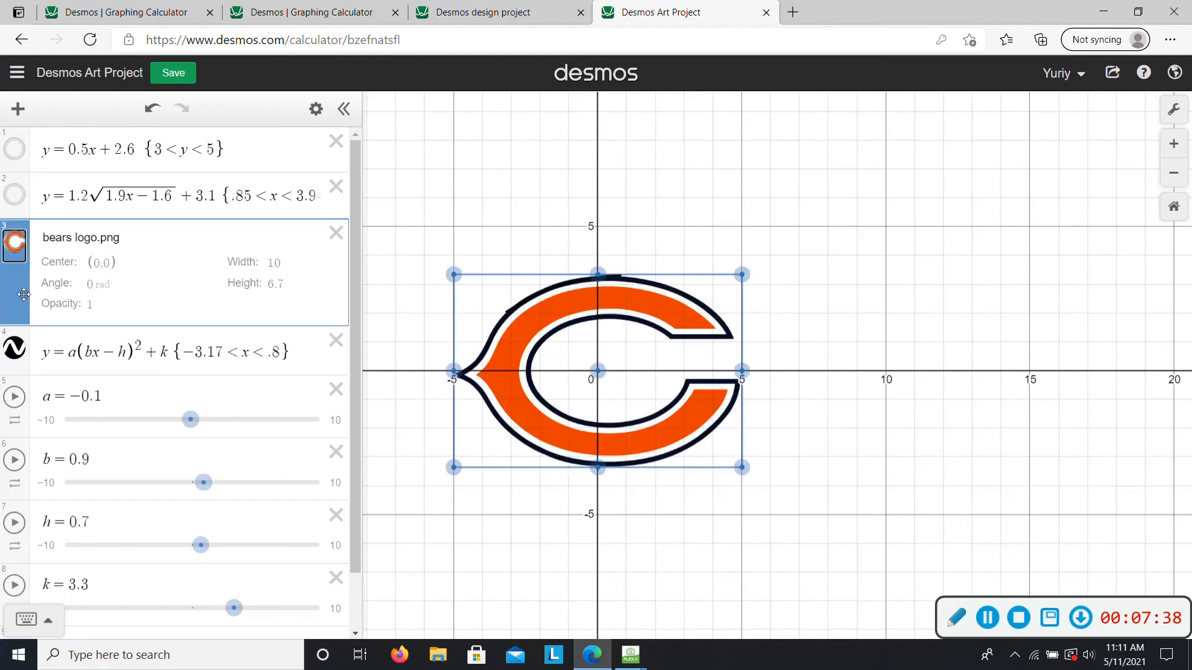
- Replace the parameter a with -0.1 and b with 0.9 in the parabola's equation
{"action": "left_click", "coordinate": [74, 352]}
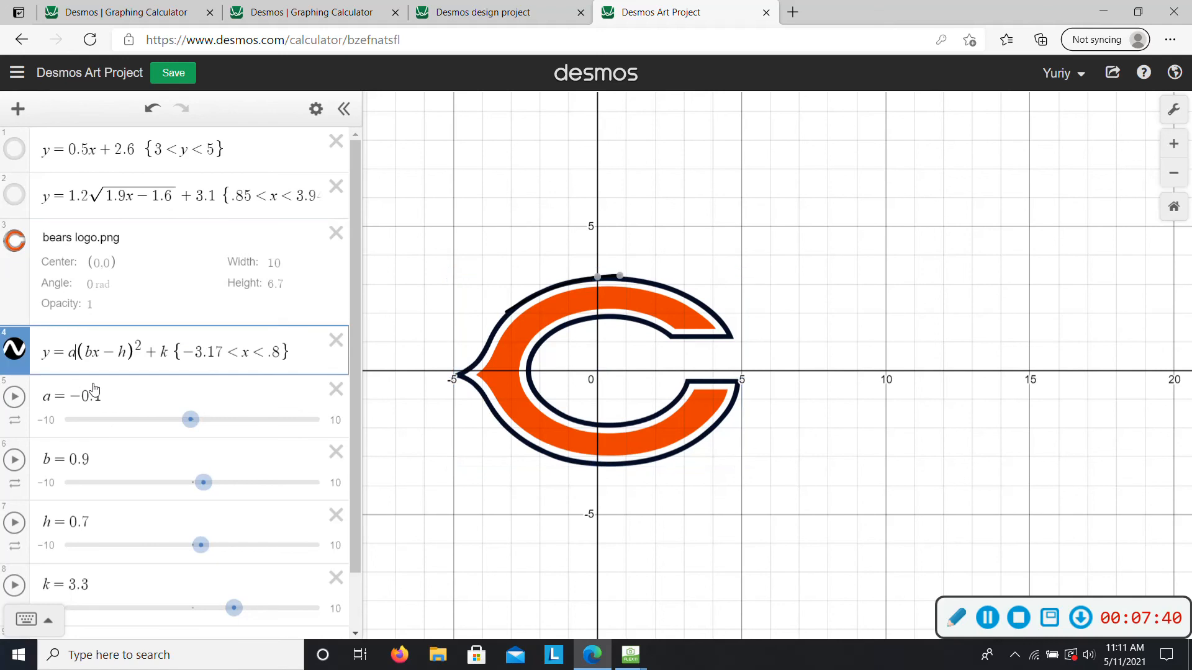
{"action": "key", "text": "BackSpace"}
{"action": "type", "text": "-0.1"}
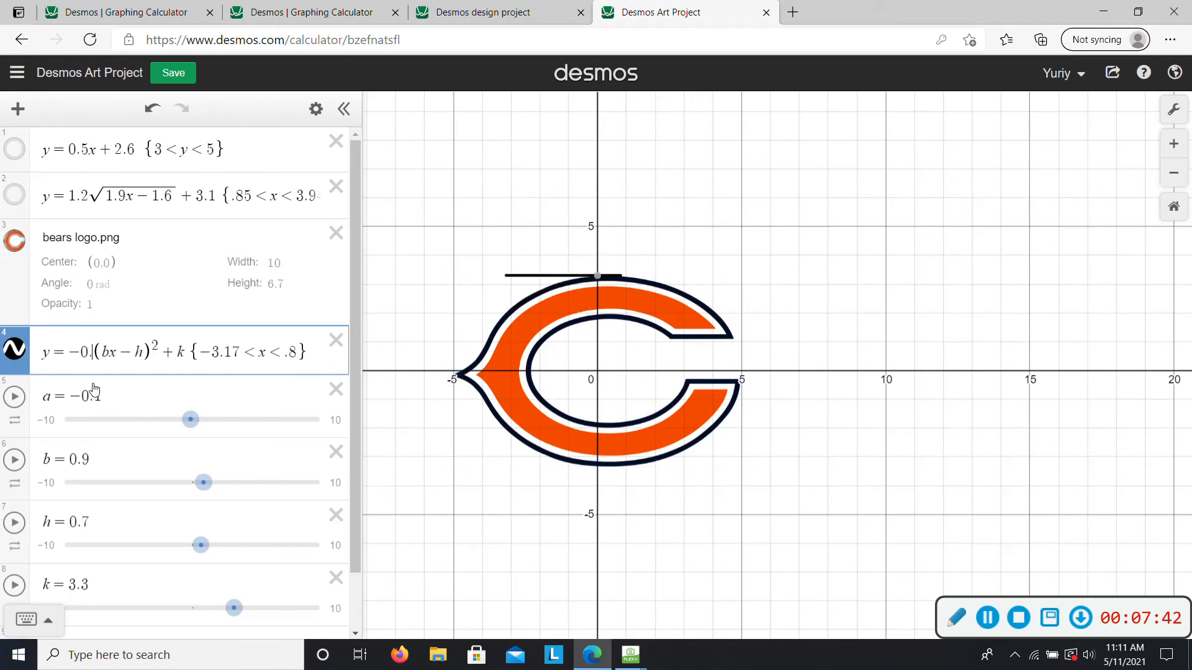
{"action": "left_click", "coordinate": [118, 352]}
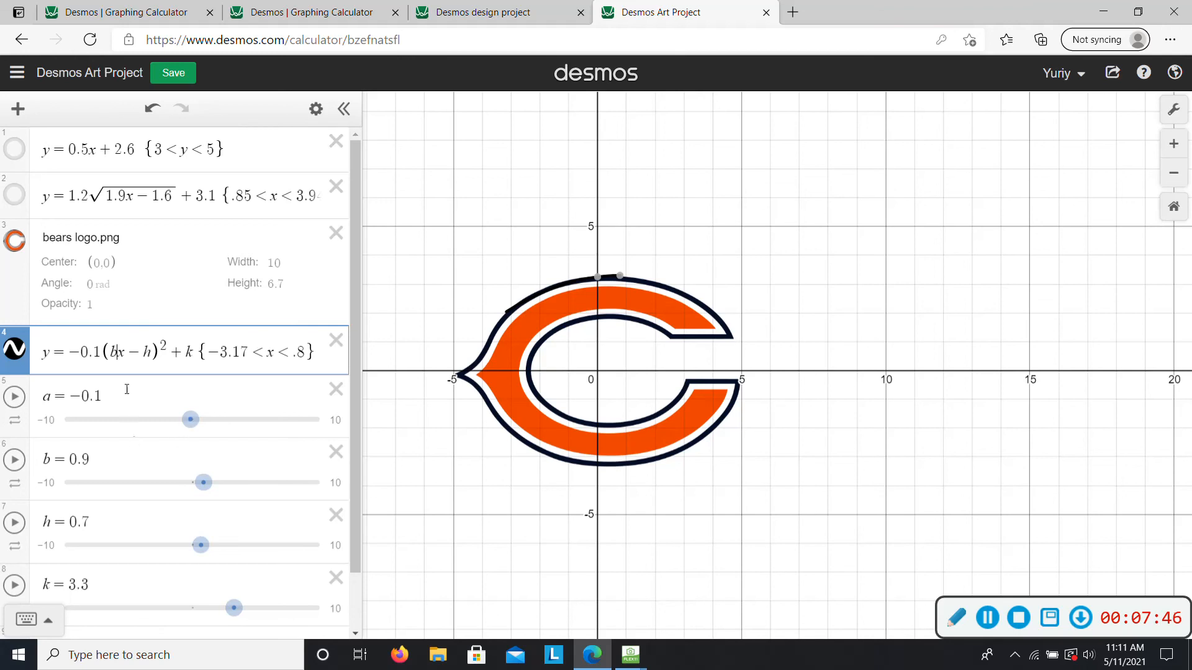
{"action": "key", "text": "BackSpace"}
{"action": "type", "text": "0."}
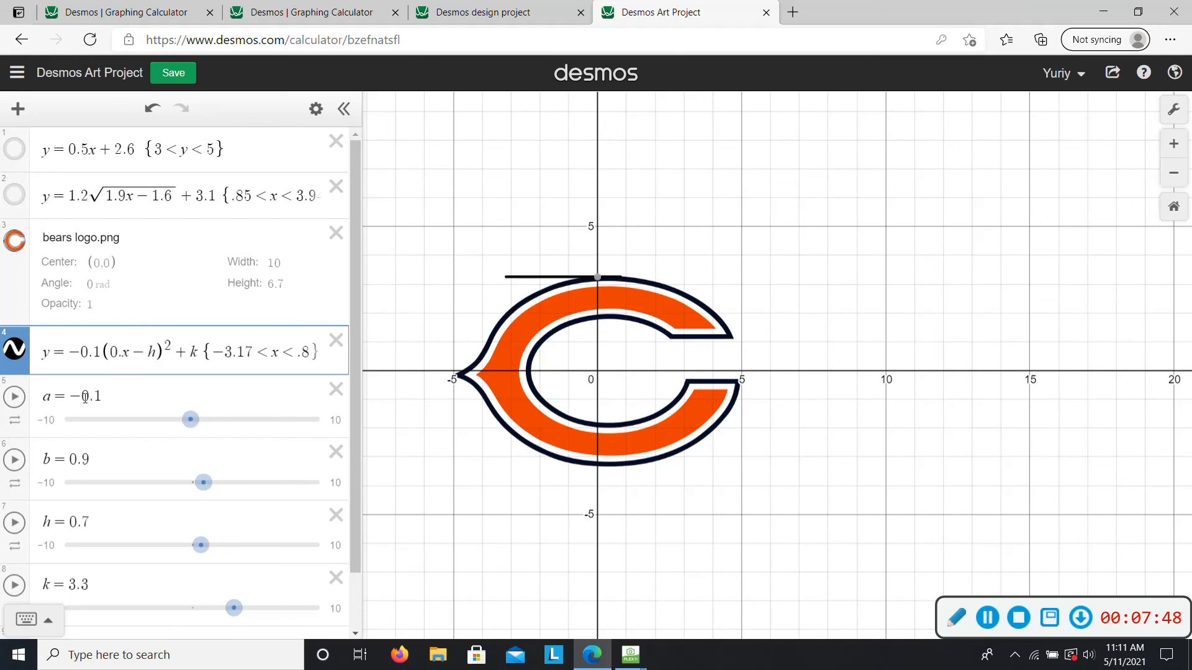
{"action": "type", "text": "9"}
- Replace the parameter h with 0.7 and k with 3.3 in the parabola's equation
{"action": "key", "text": "BackSpace"}
{"action": "type", "text": "0.7"}
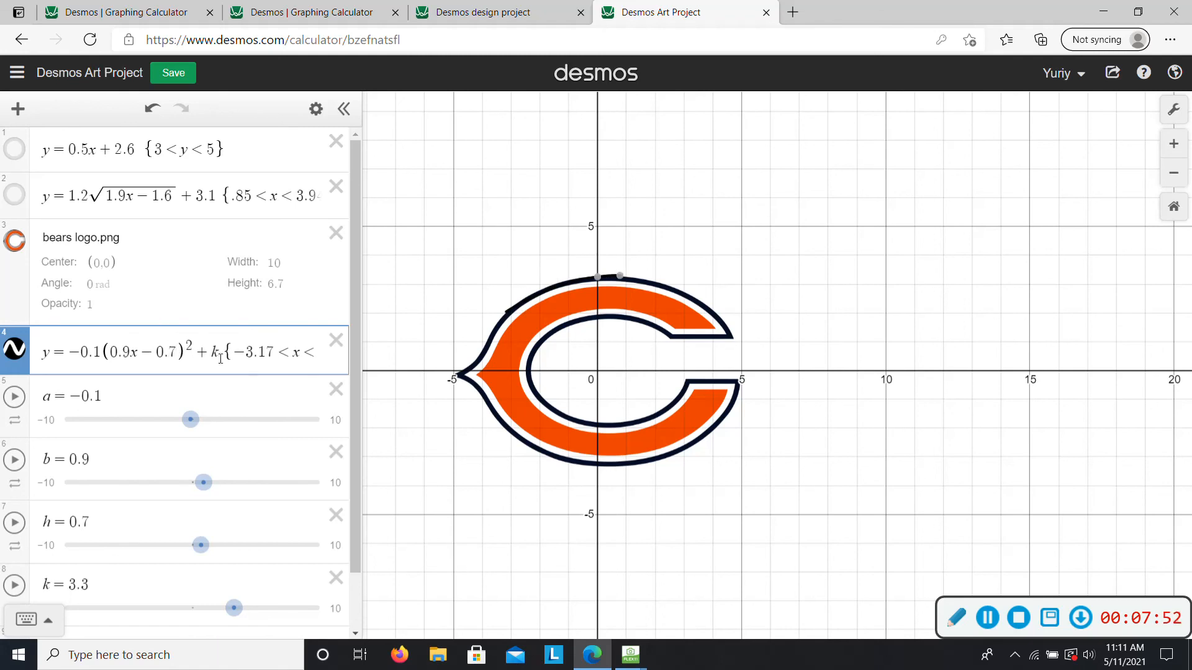
{"action": "left_click", "coordinate": [213, 352]}
{"action": "key", "text": "Down"}
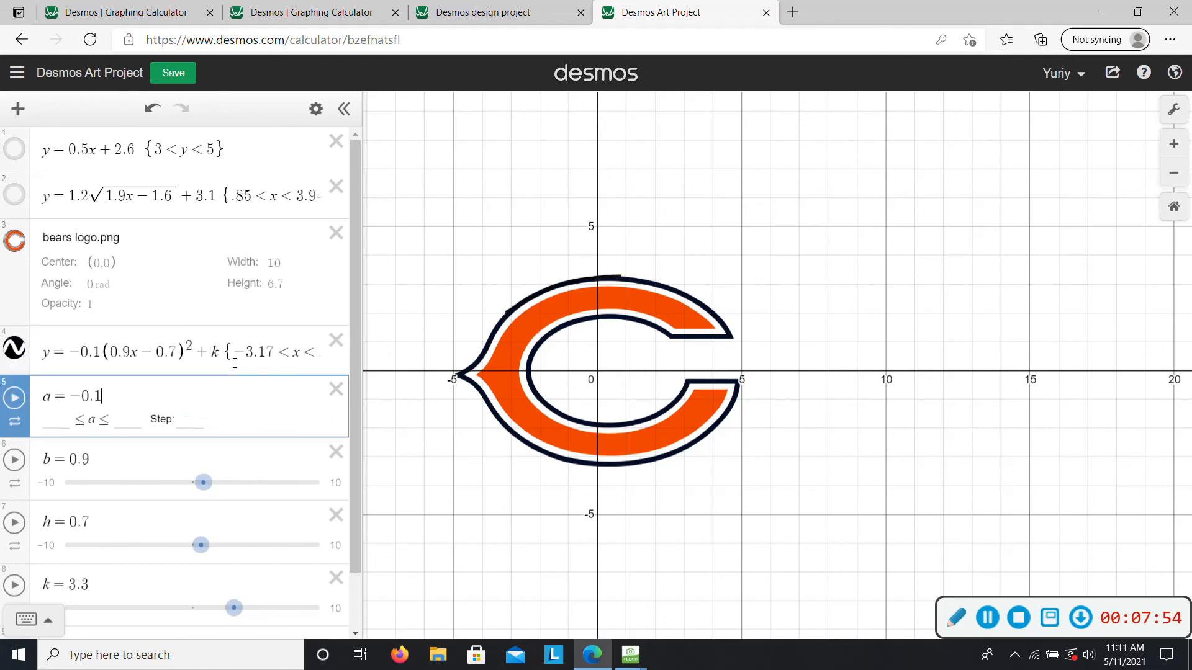
{"action": "left_click", "coordinate": [222, 352]}
{"action": "key", "text": "BackSpace"}
{"action": "type", "text": "3.3"}
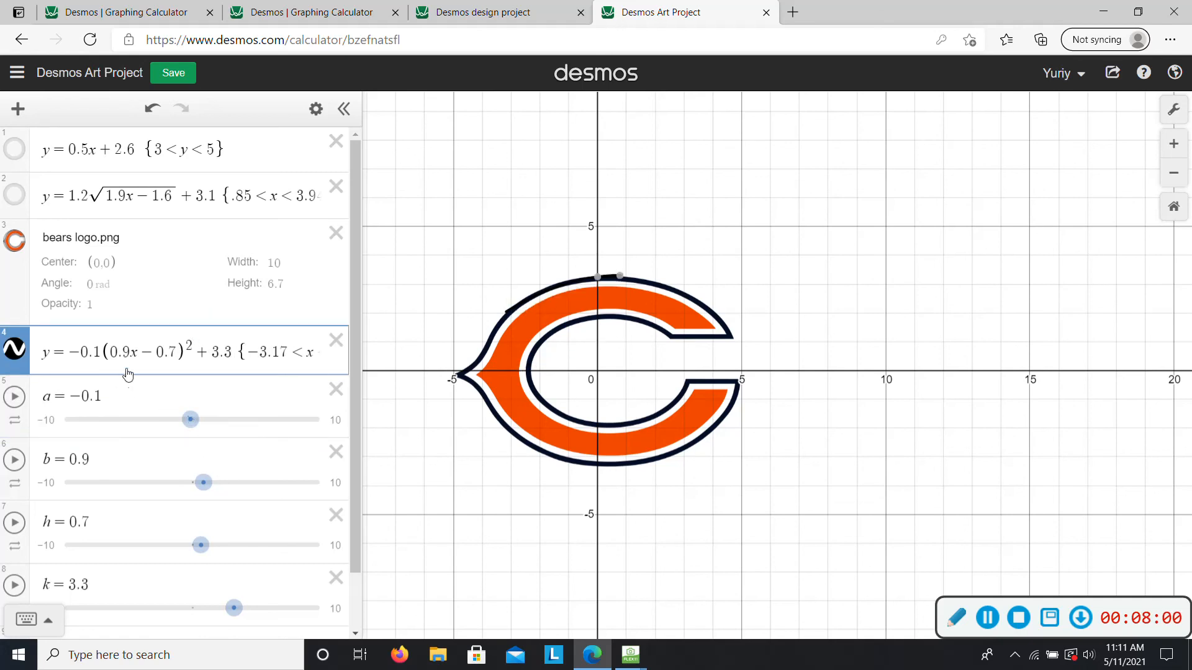
- Put the parameter a back into the parabola's equation and set the step of the a slider to .01
{"action": "left_click_drag", "start_coordinate": [99, 350], "coordinate": [75, 352]}
{"action": "key", "text": "BackSpace"}
{"action": "key", "text": "BackSpace"}
{"action": "type", "text": "a"}
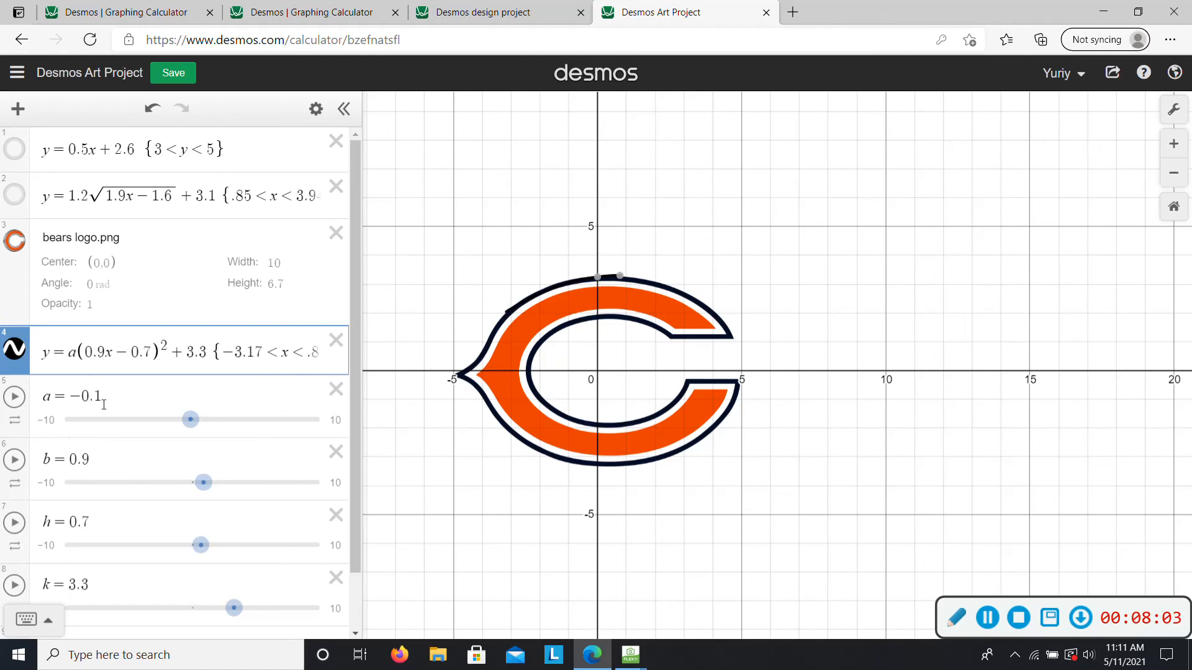
{"action": "left_click", "coordinate": [316, 108]}
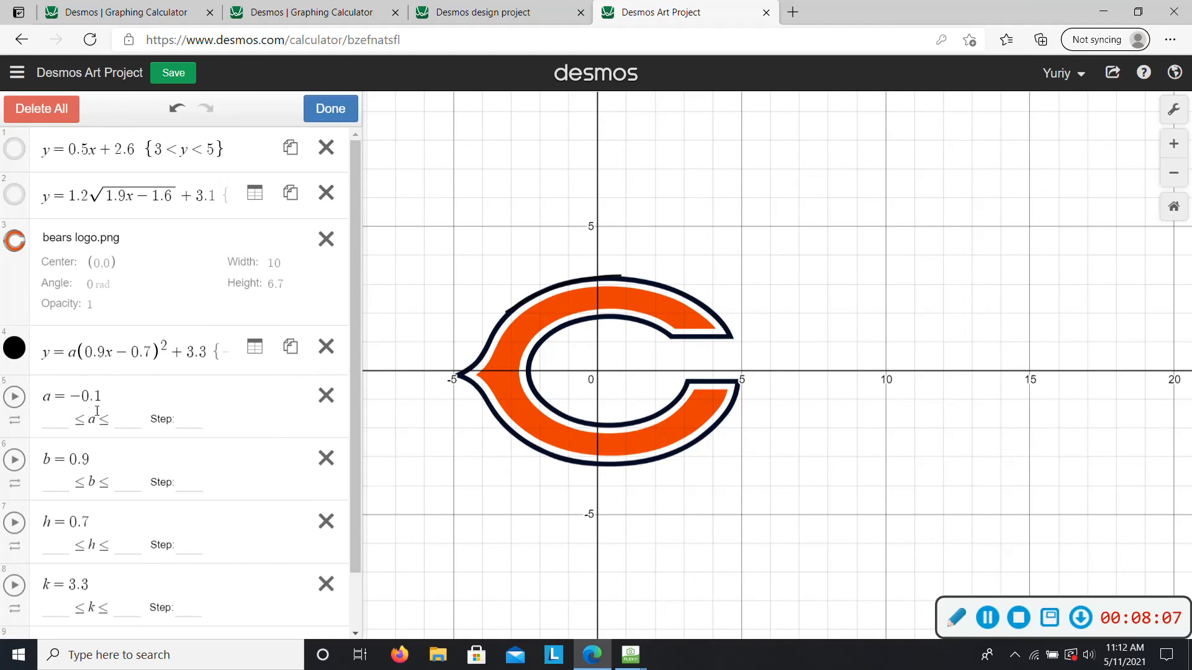
{"action": "left_click", "coordinate": [187, 421]}
{"action": "type", "text": ".01"}
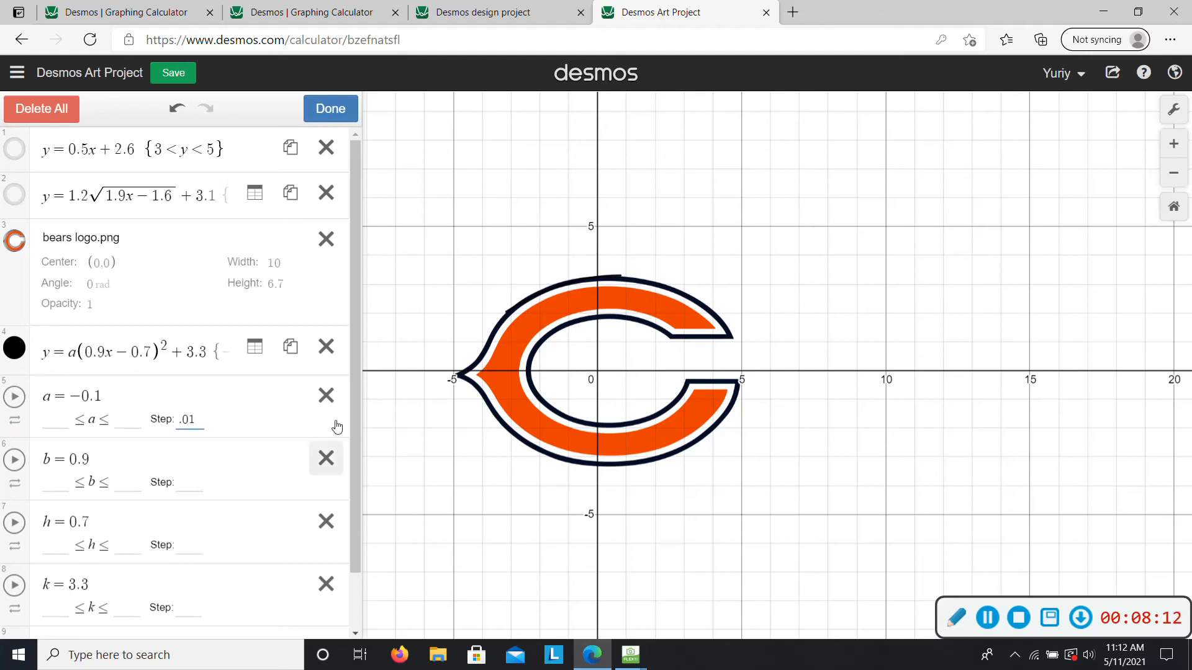
{"action": "left_click", "coordinate": [329, 109]}
- Move the a slider to 0.5, review its step setting and bring the slider back to -0.1
{"action": "mouse_move", "coordinate": [198, 419]}
{"action": "left_mouse_down"}
{"action": "mouse_move", "coordinate": [213, 419]}
{"action": "mouse_move", "coordinate": [181, 423]}
{"action": "mouse_move", "coordinate": [198, 421]}
{"action": "left_mouse_up"}
{"action": "left_click", "coordinate": [316, 109]}
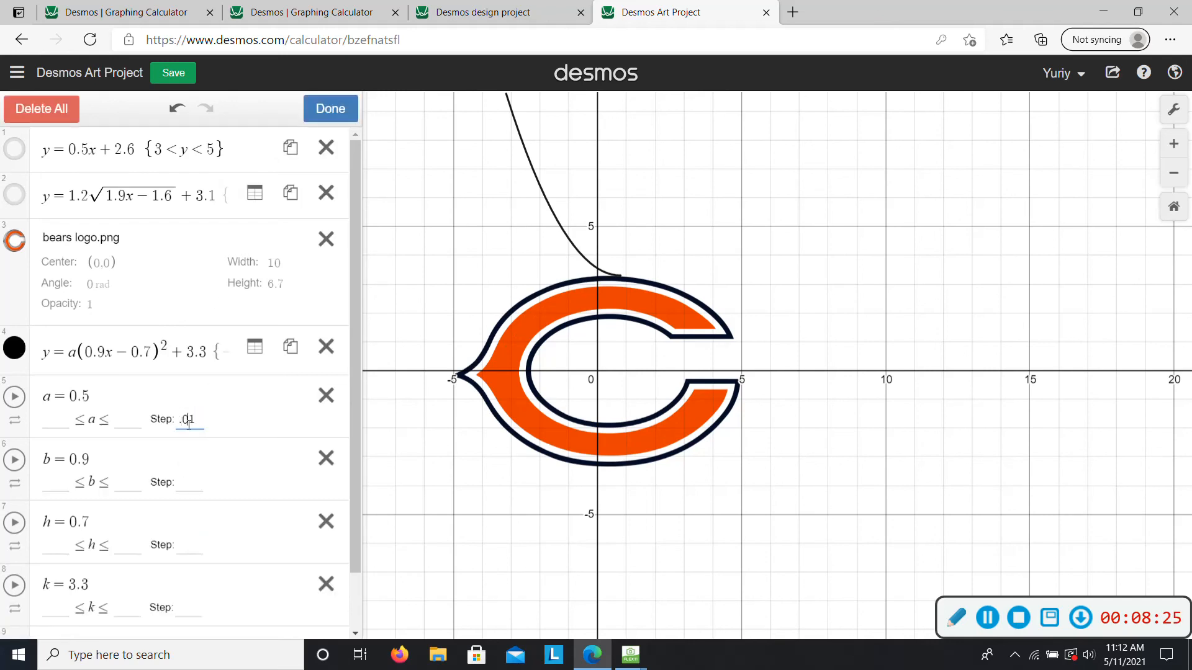
{"action": "left_click", "coordinate": [324, 111]}
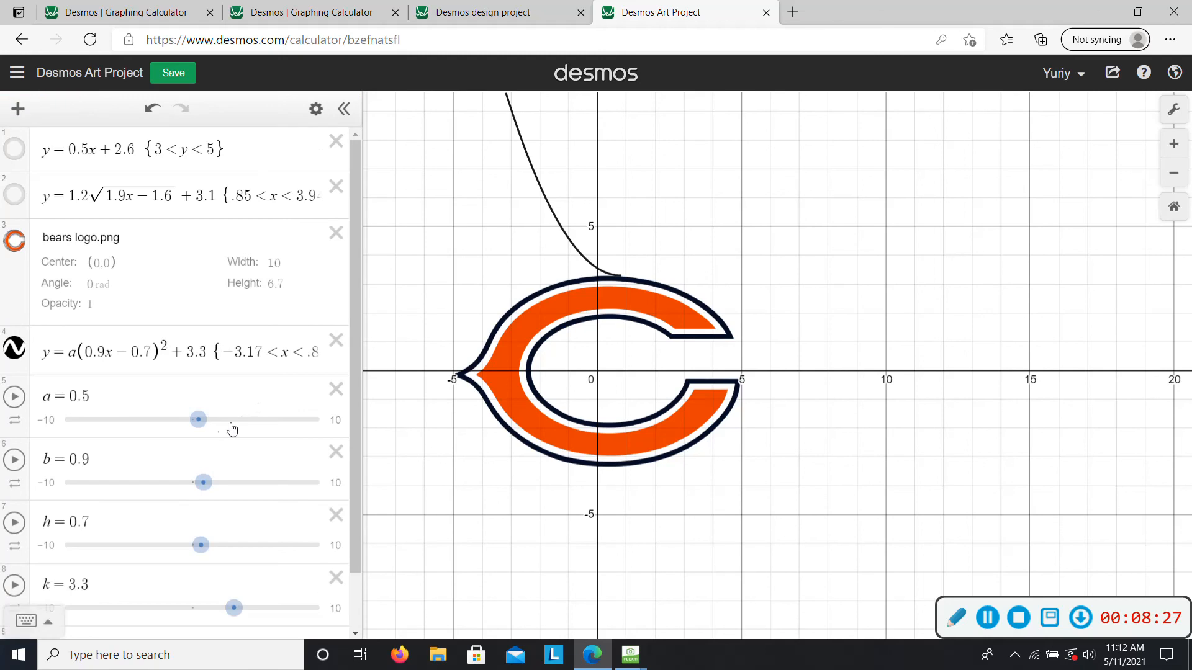
{"action": "left_click_drag", "start_coordinate": [205, 425], "coordinate": [192, 424]}
- Replace the parameter a in the parabola's equation with the number -0.1
{"action": "left_click", "coordinate": [76, 352]}
{"action": "key", "text": "BackSpace"}
{"action": "type", "text": "-0.1"}
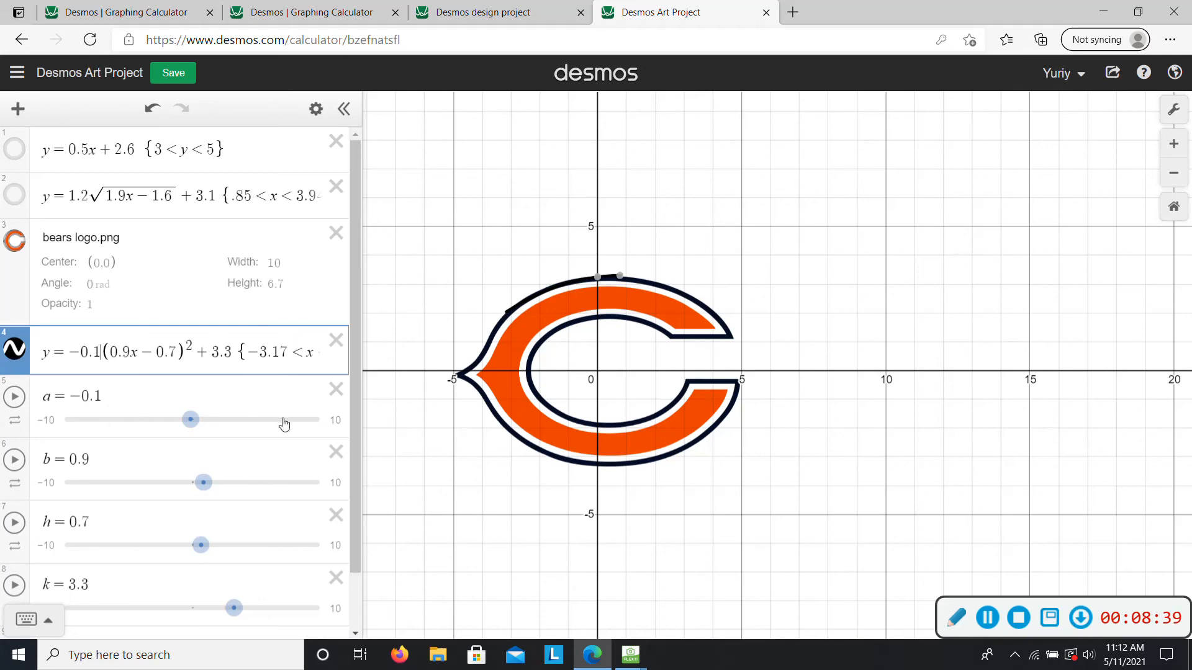
- Delete the sliders for a, b, h and k from the expression list
{"action": "left_click", "coordinate": [336, 389]}
{"action": "left_click", "coordinate": [344, 393]}
{"action": "left_click", "coordinate": [347, 392]}
{"action": "left_click", "coordinate": [348, 393]}
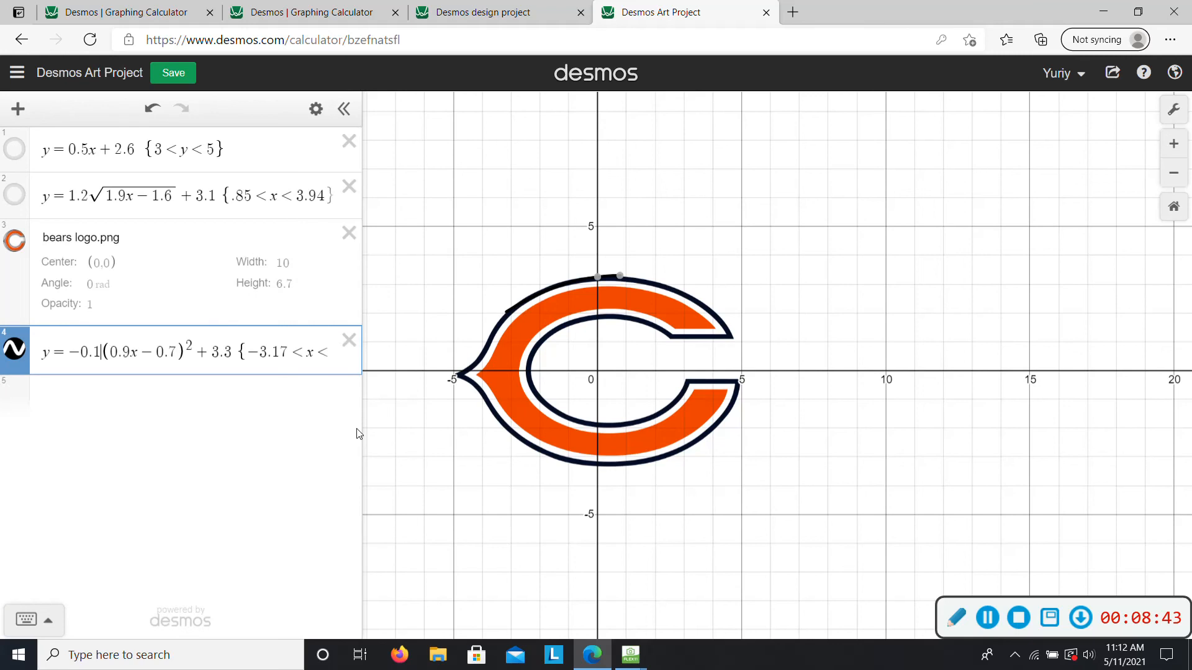